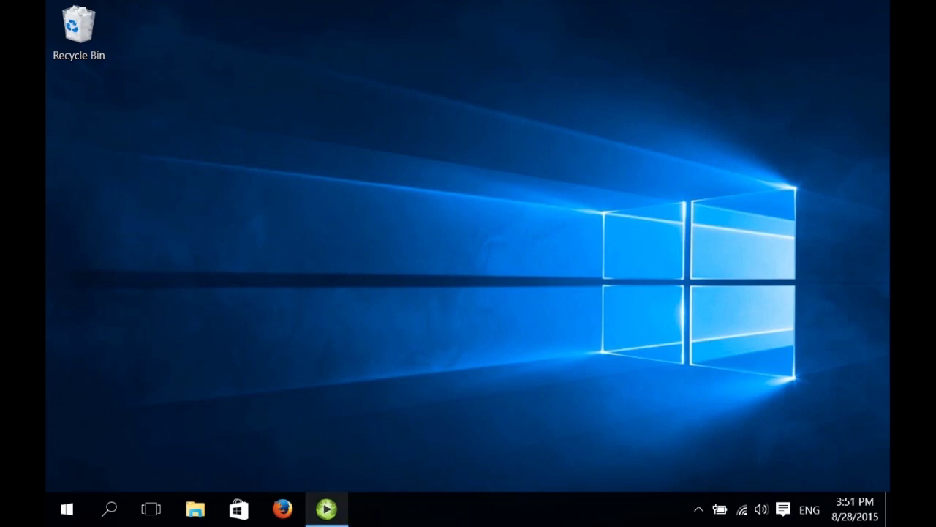
Search Google for downloading R and open the CRAN R 3.2.2 for Windows download.
left_click(283, 507)
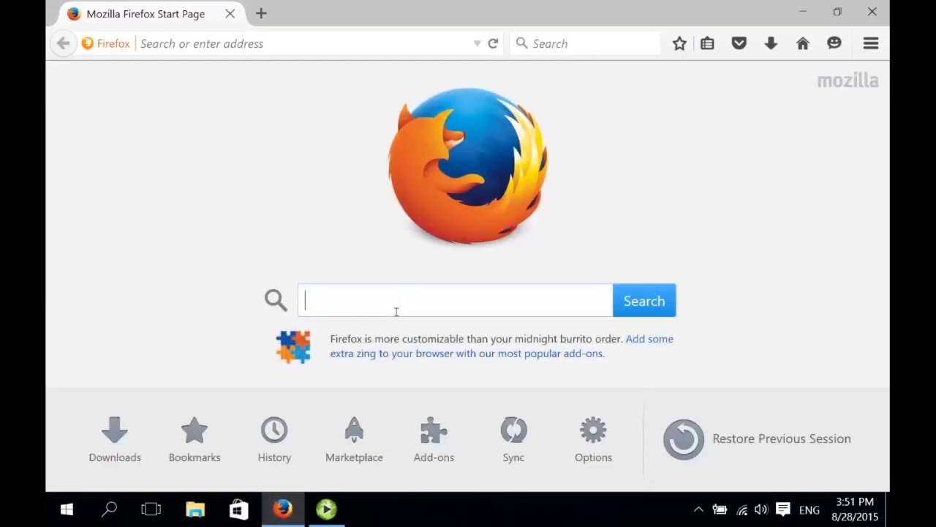
type("download R")
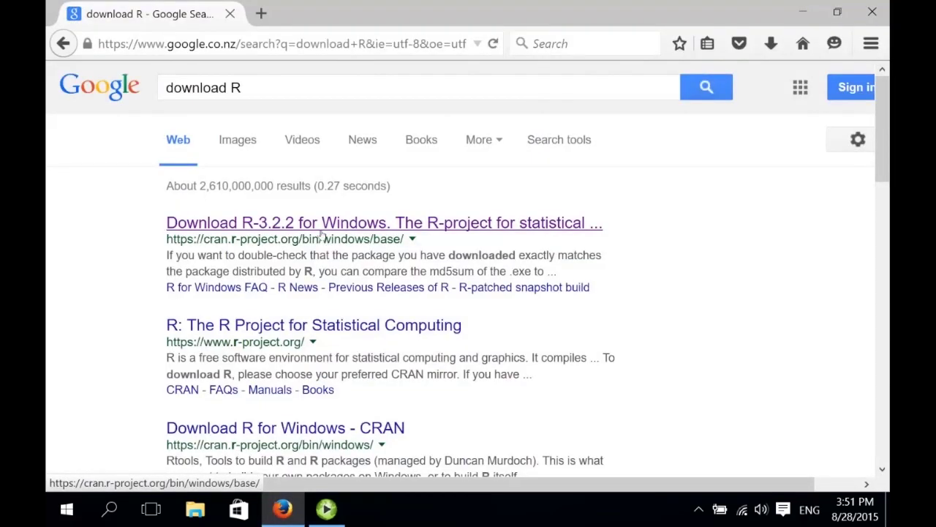
left_click(325, 225)
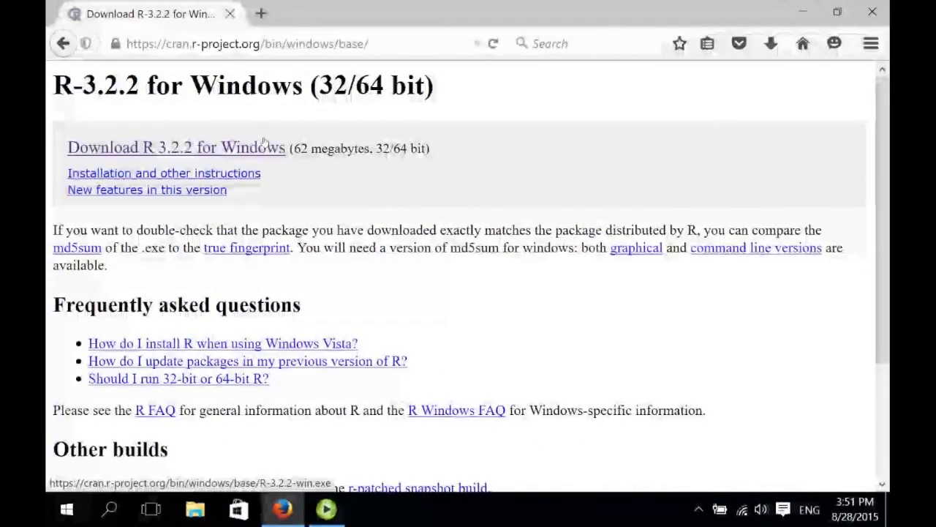
left_click(265, 148)
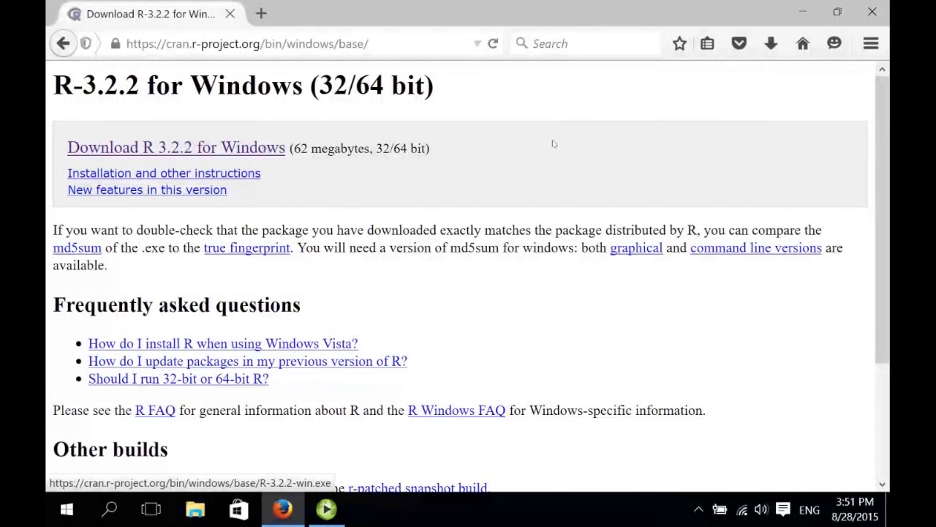
Show the full downloads library and select the R-3.2.2-win.exe installer.
left_click(771, 43)
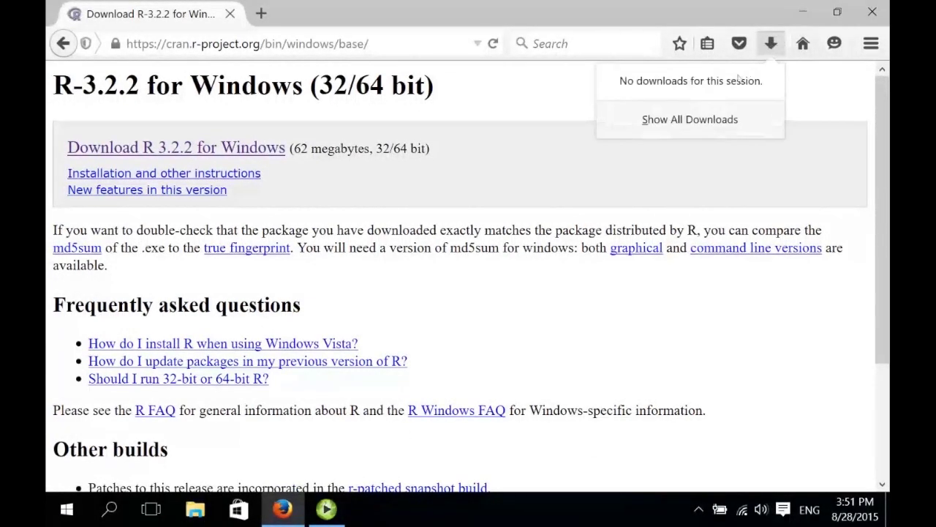
left_click(694, 122)
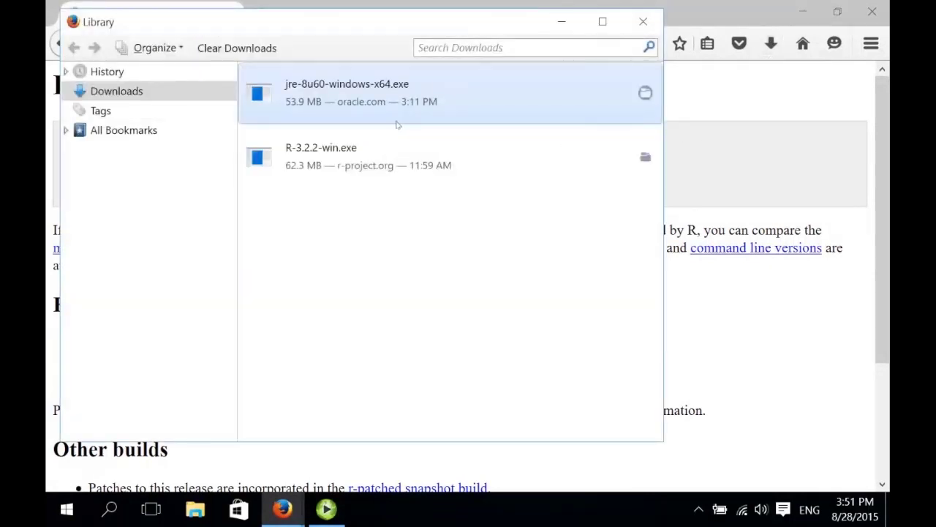
left_click(347, 155)
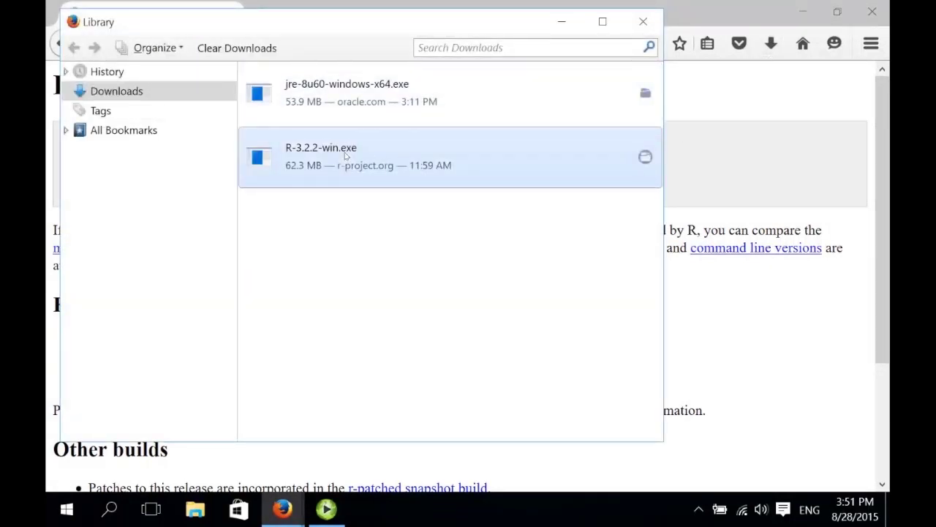
Run R-3.2.2-win.exe in English, keeping the install folder C:\Program Files\R\R-3.2.2.
double_click(346, 155)
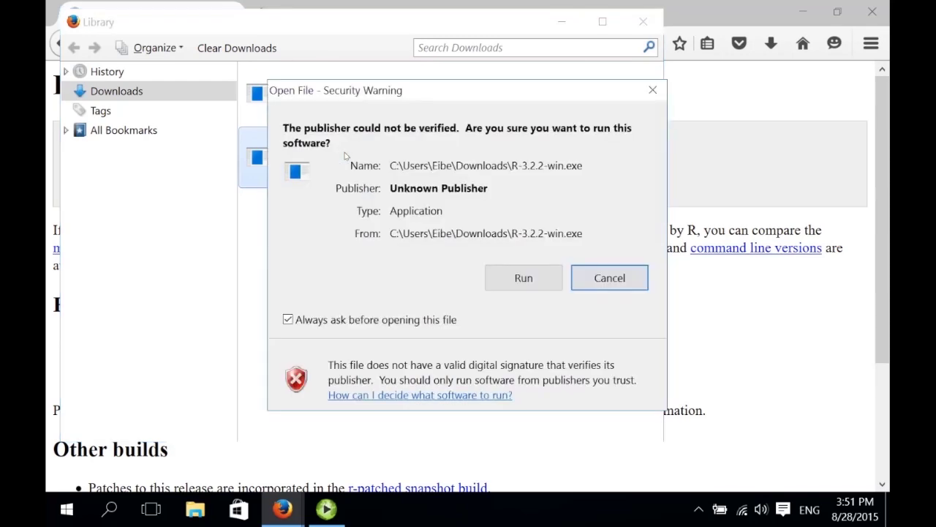
left_click(514, 278)
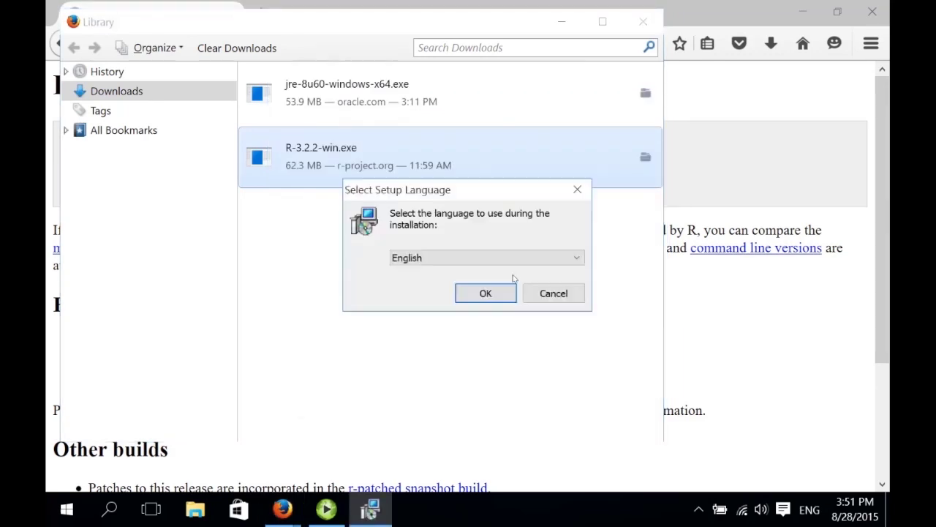
left_click(498, 294)
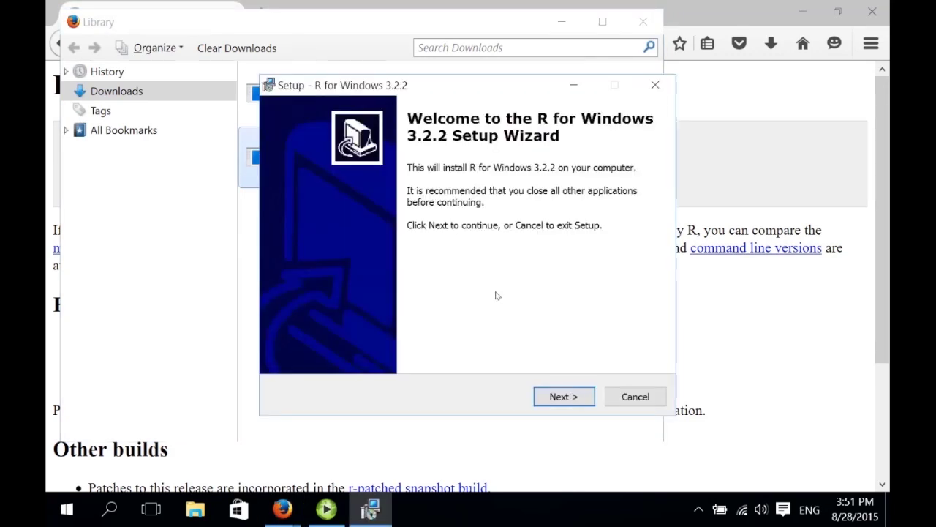
left_click(564, 396)
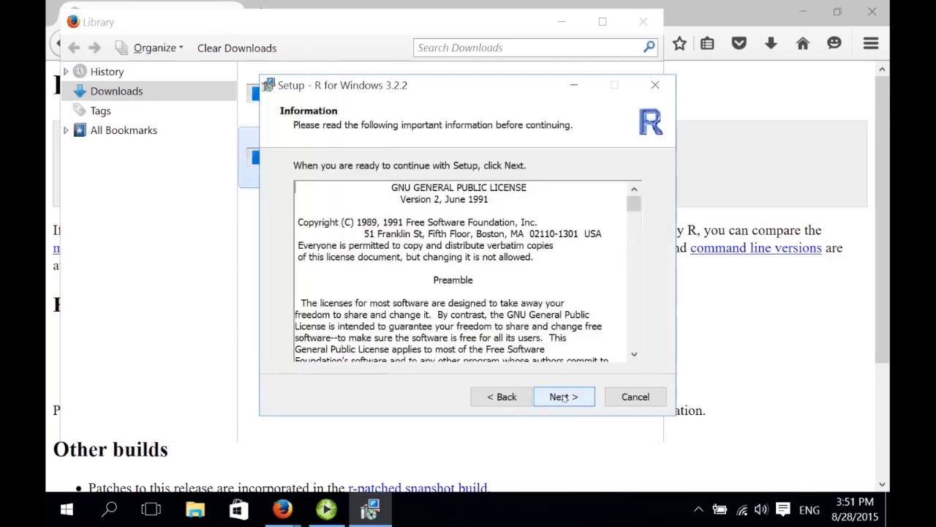
left_click(563, 397)
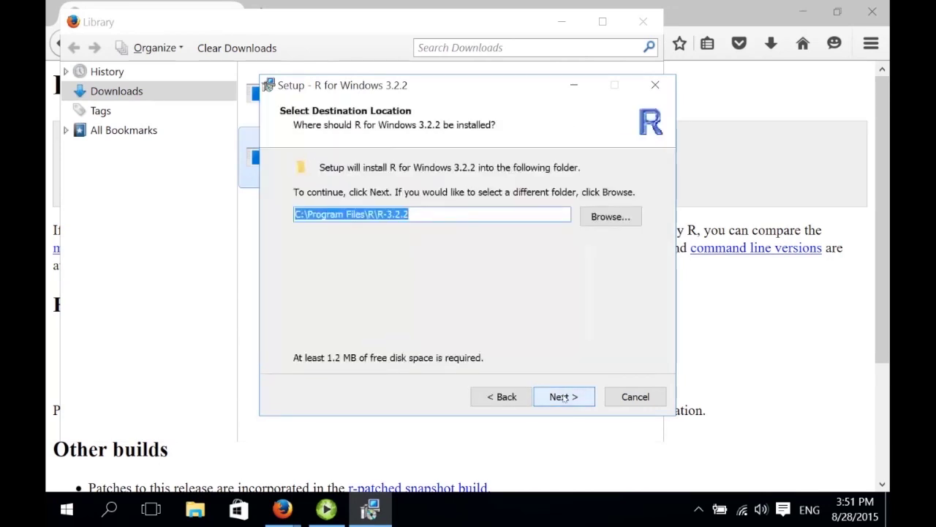
left_click(563, 397)
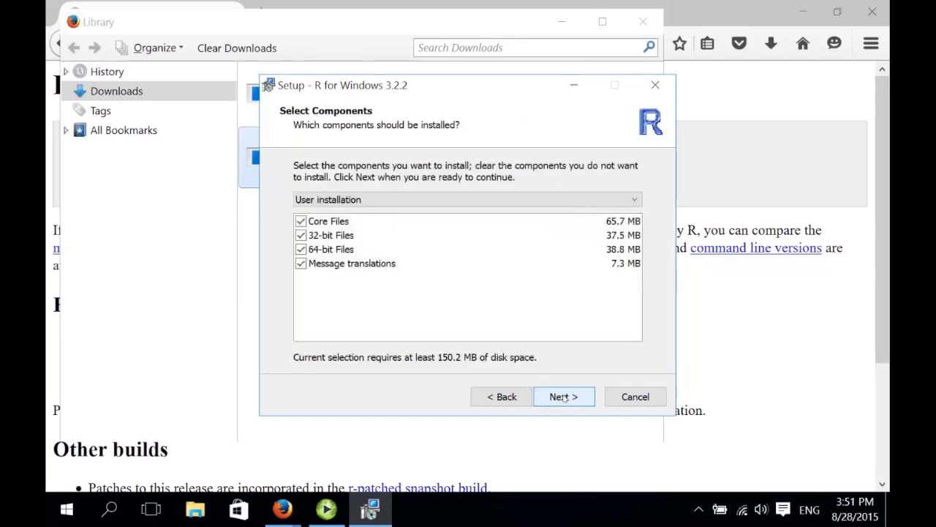
Exclude 32-bit Files, keep the remaining defaults, finish installing and close the downloads library.
left_click(301, 236)
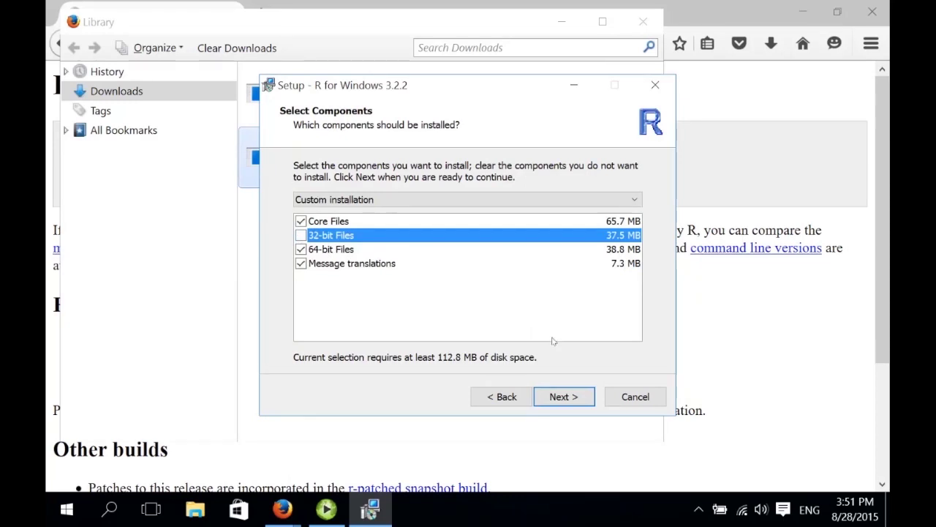
left_click(568, 397)
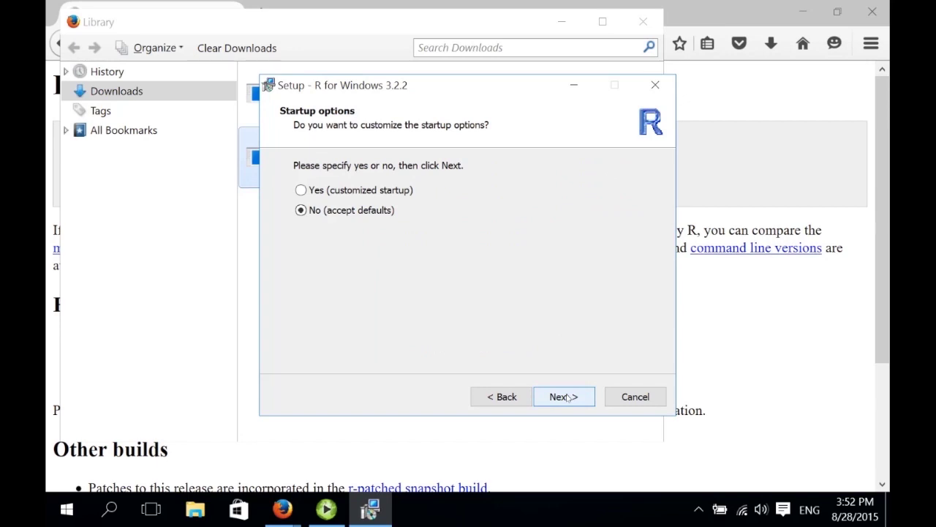
left_click(563, 396)
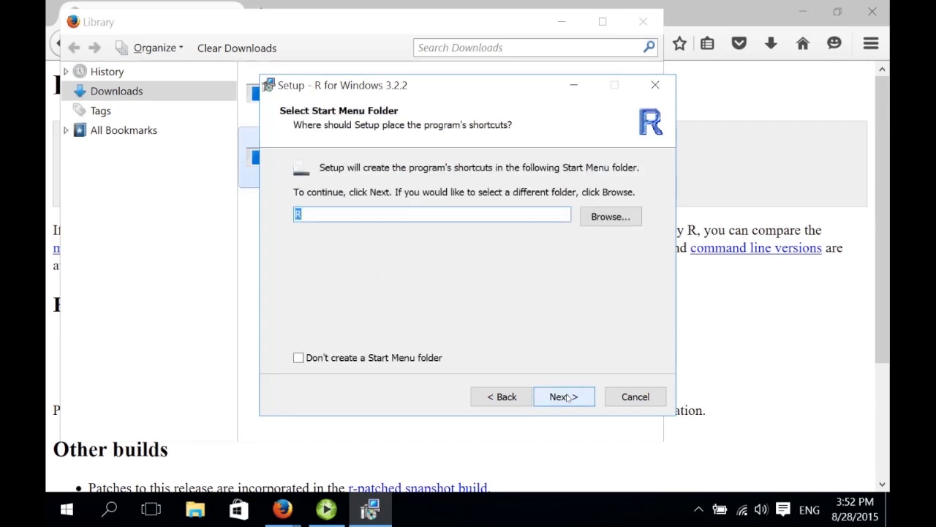
left_click(569, 397)
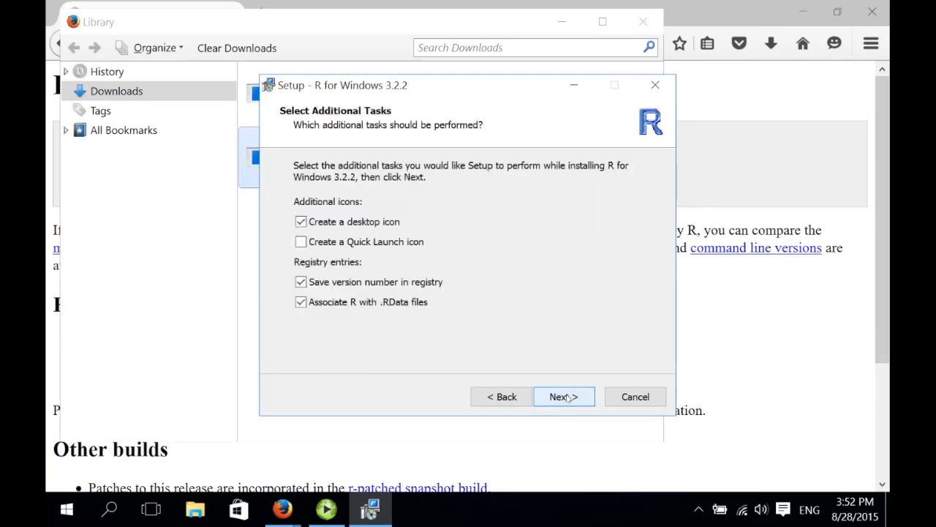
left_click(568, 397)
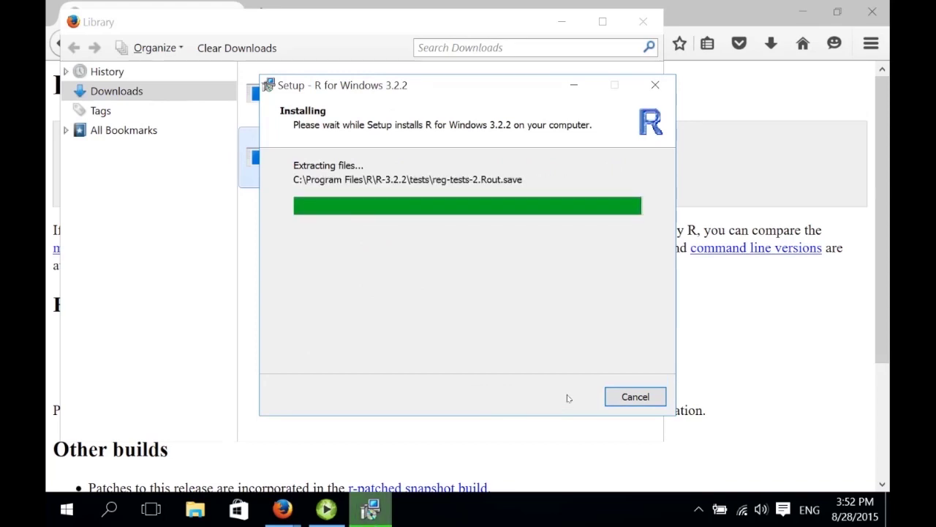
left_click(564, 396)
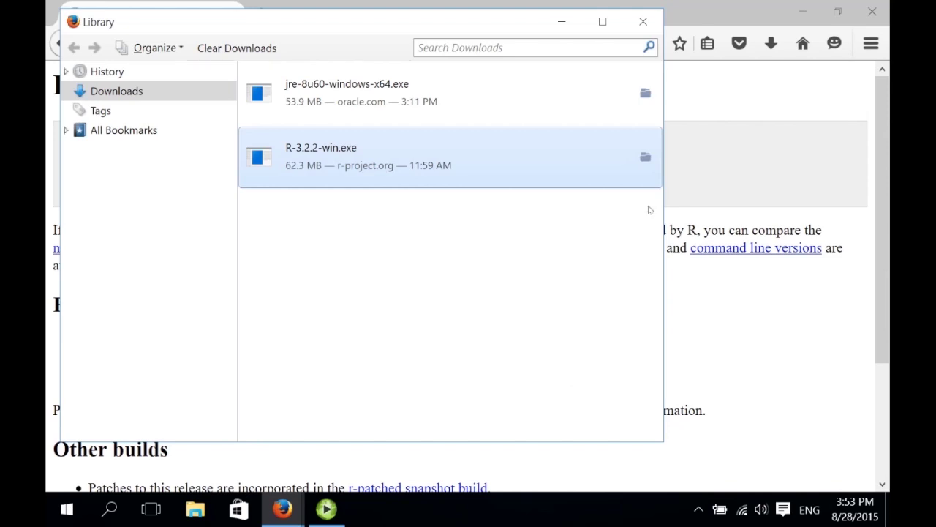
left_click(643, 22)
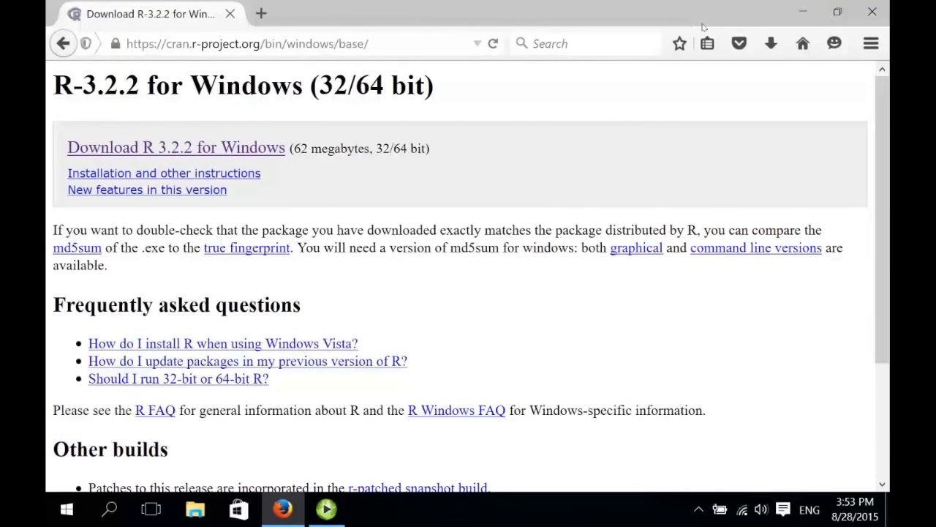
Launch R x64 3.2.2, run install.packages("rJava") and agree to use a personal library.
left_click(878, 10)
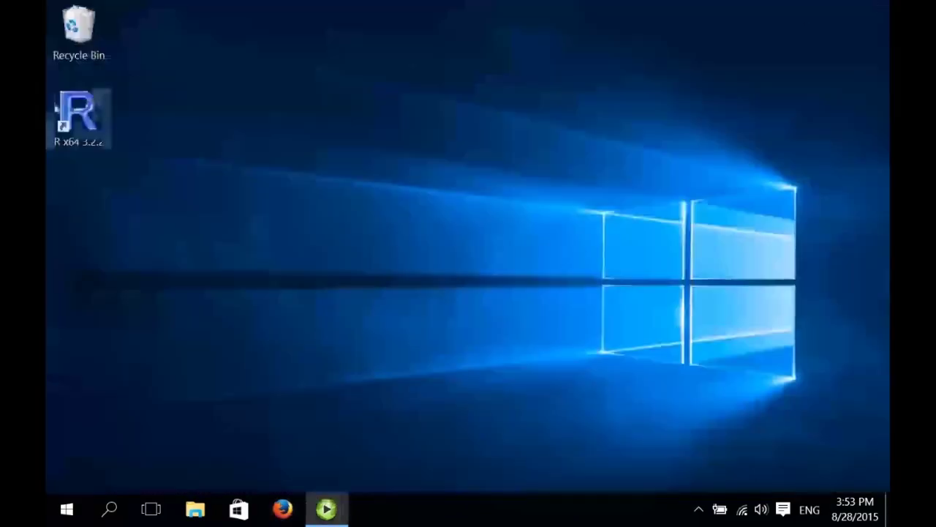
double_click(94, 102)
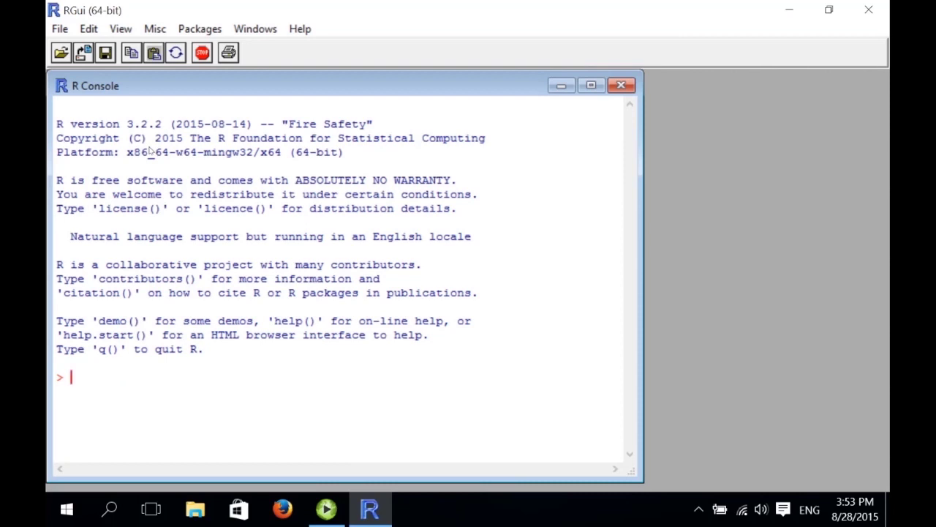
type("install.packages(")
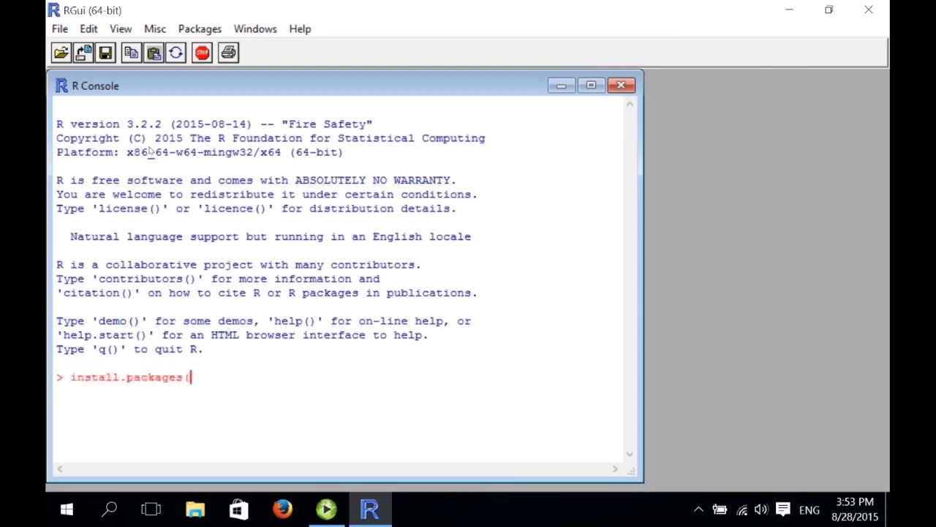
type("\"rJava\")")
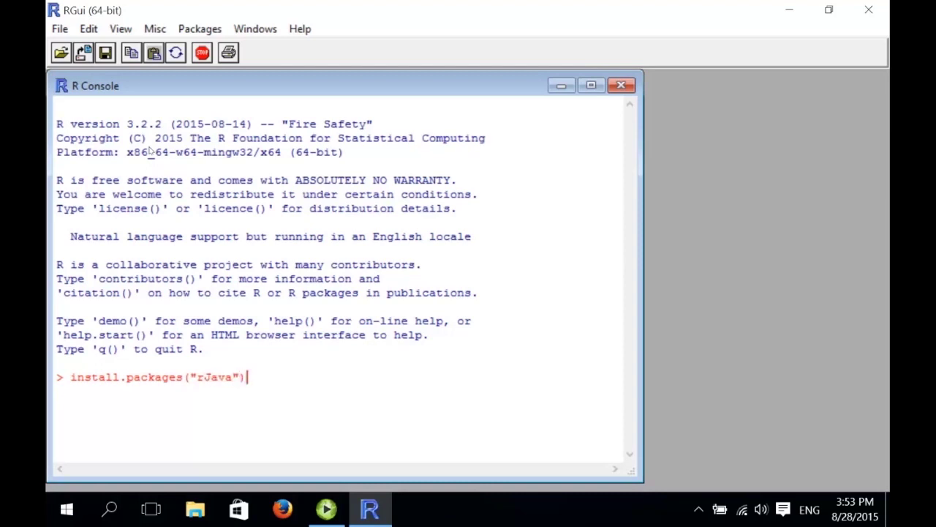
key("Return")
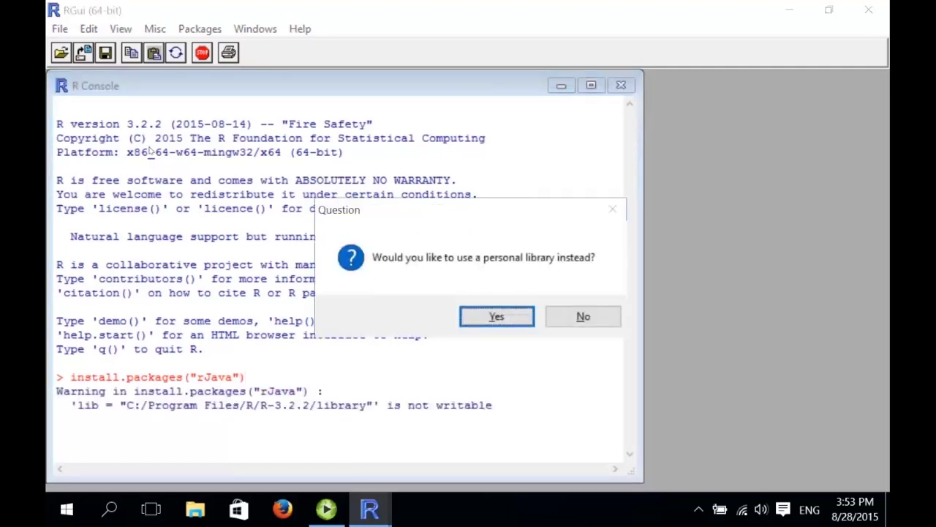
left_click(496, 316)
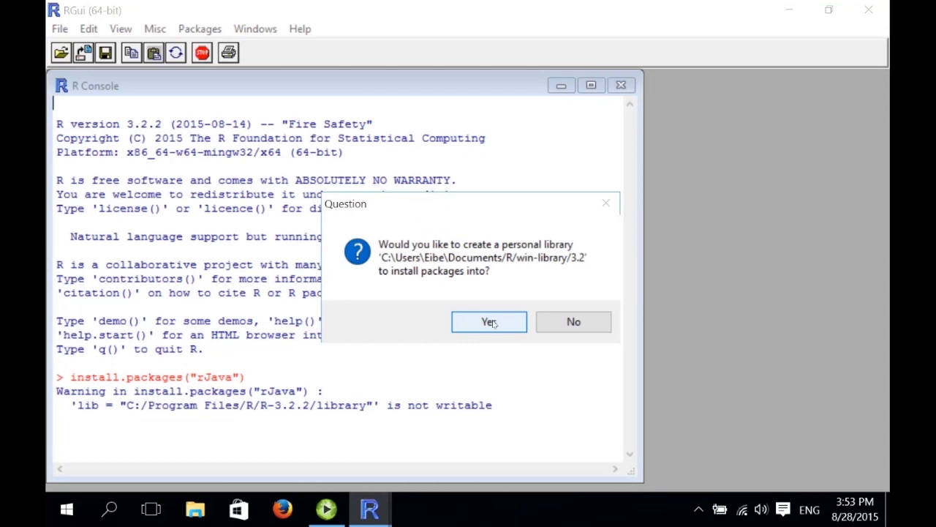
Create the personal library, download rJava from the New Zealand HTTP mirror, then exit R.
left_click(489, 322)
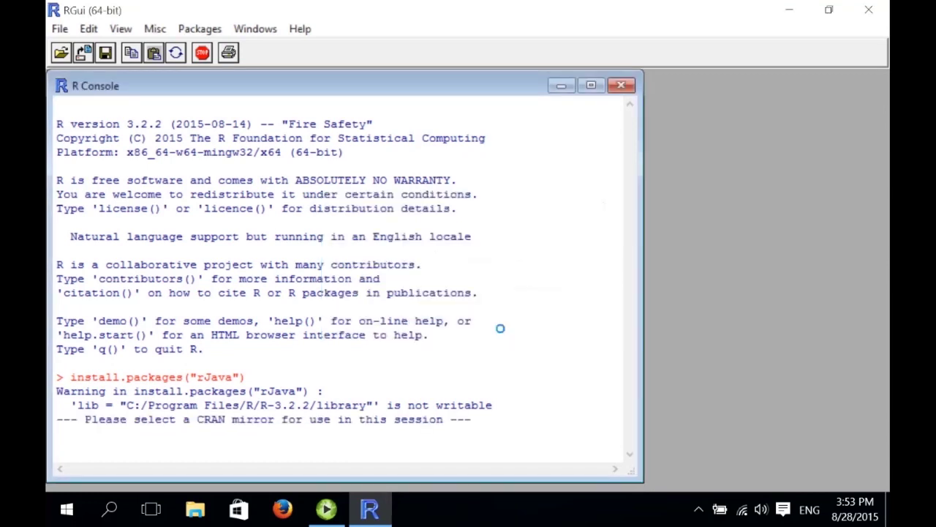
left_click(448, 369)
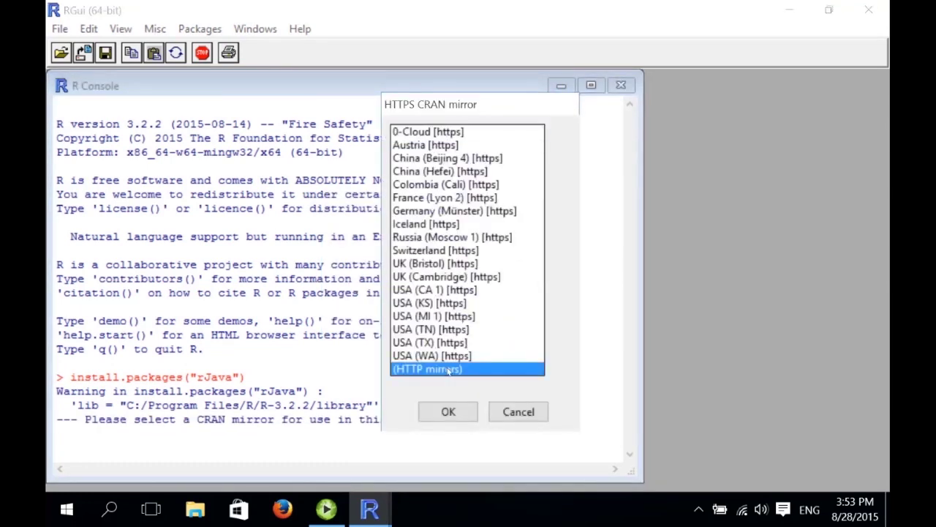
double_click(448, 369)
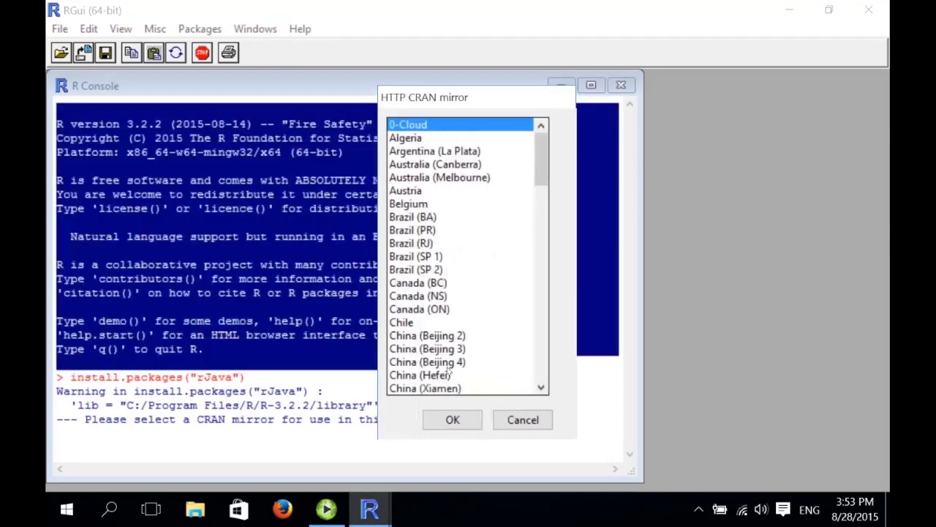
left_click_drag(539, 151, 533, 260)
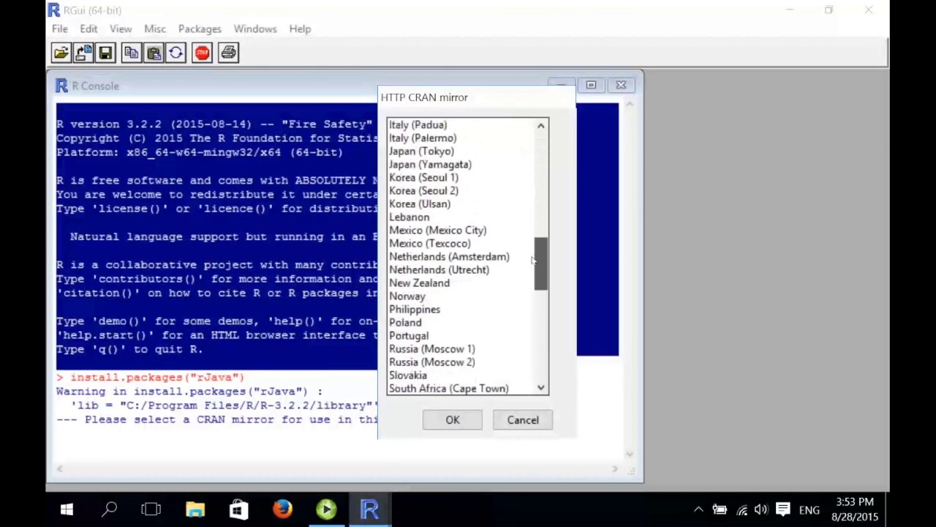
left_click(450, 283)
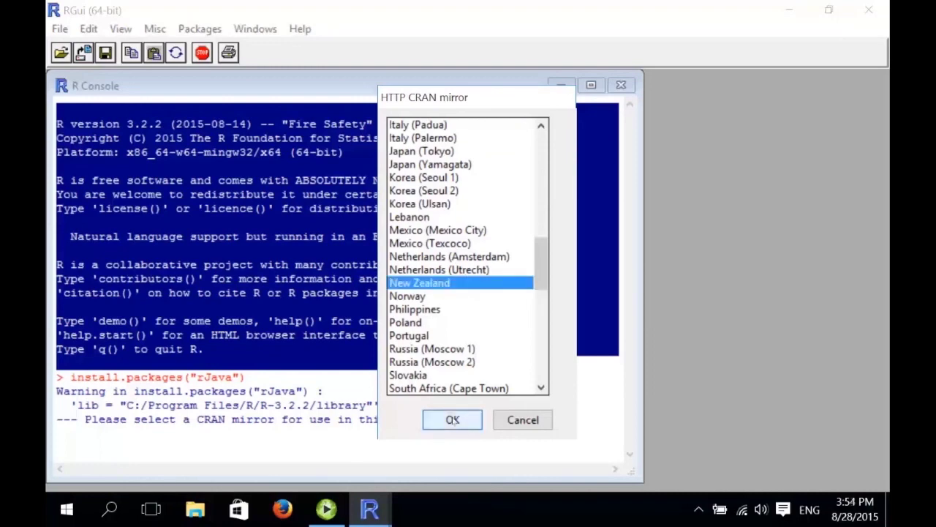
left_click(457, 421)
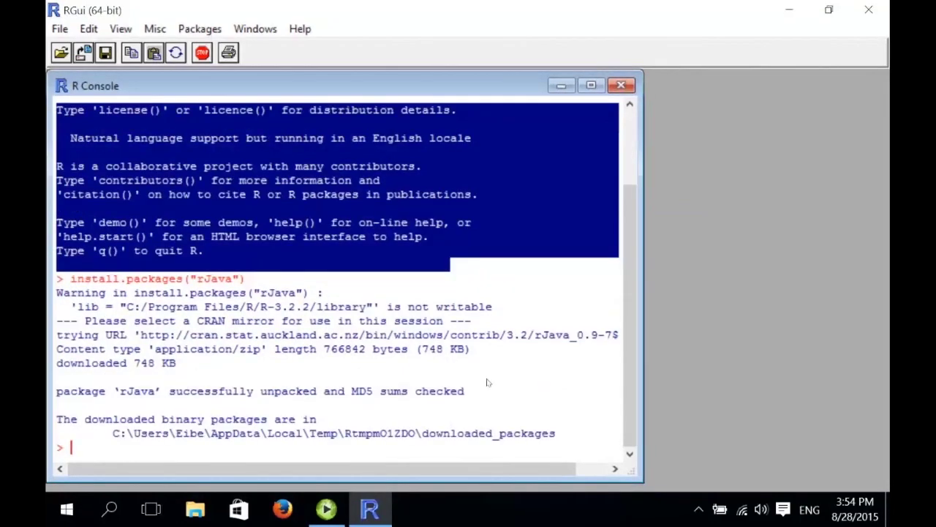
left_click(874, 11)
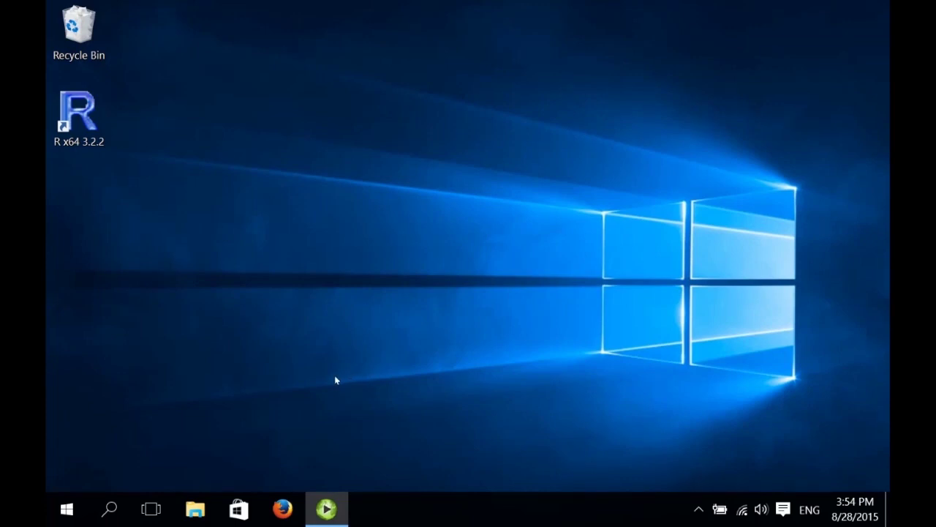
Search Windows for 'variables', open your account's environment variables and start a new user variable.
left_click(109, 508)
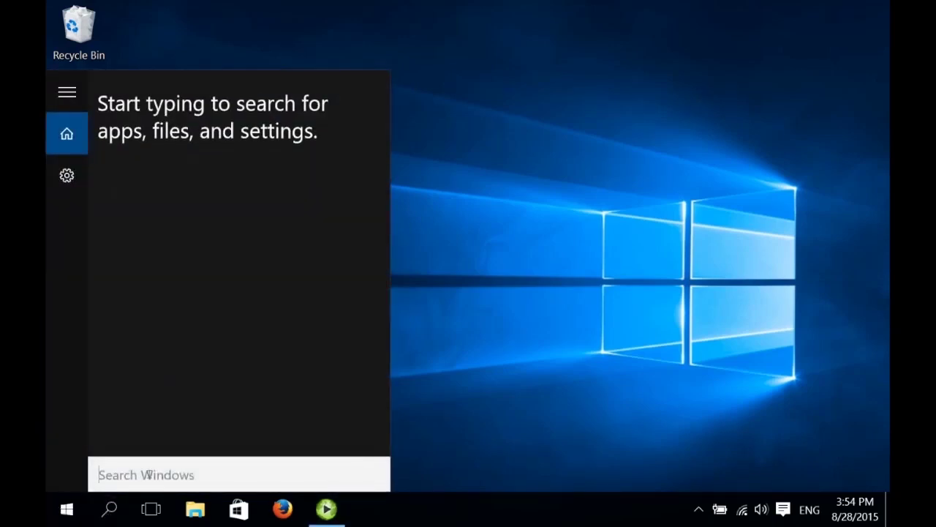
type("varia")
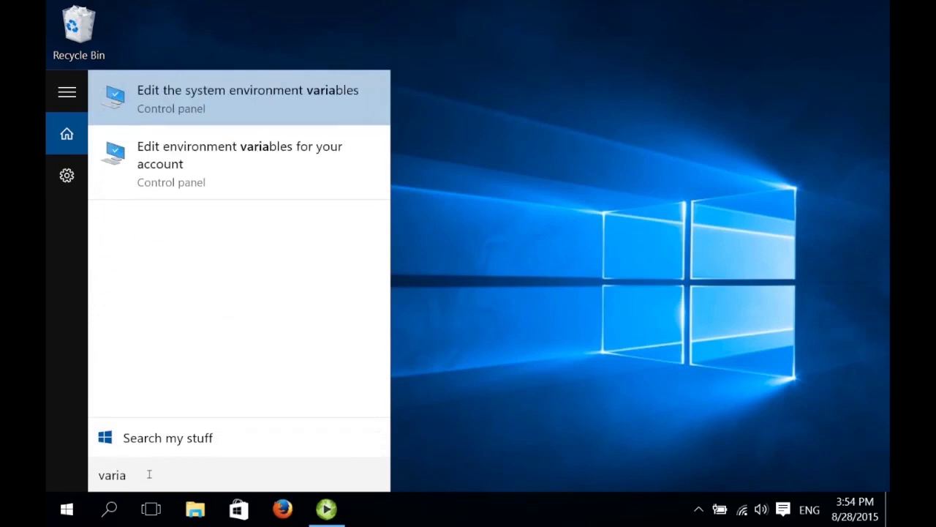
type("bles")
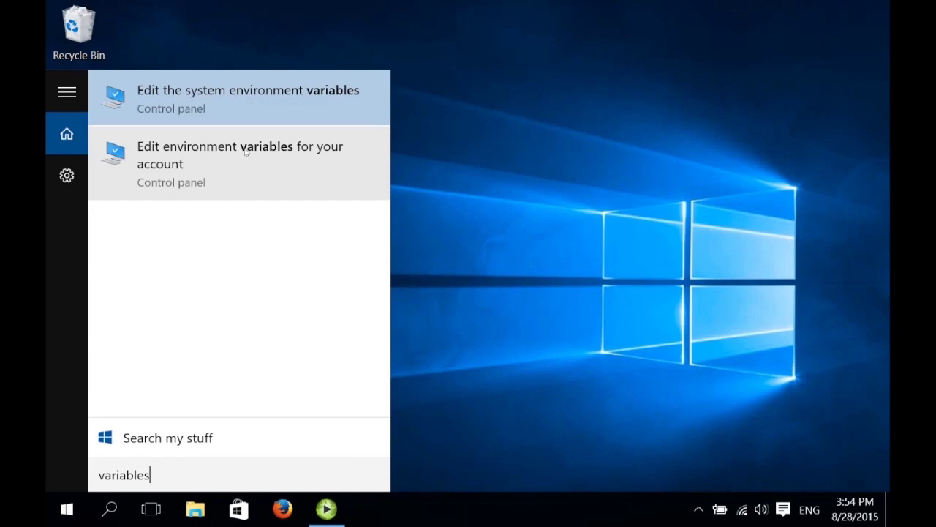
left_click(246, 150)
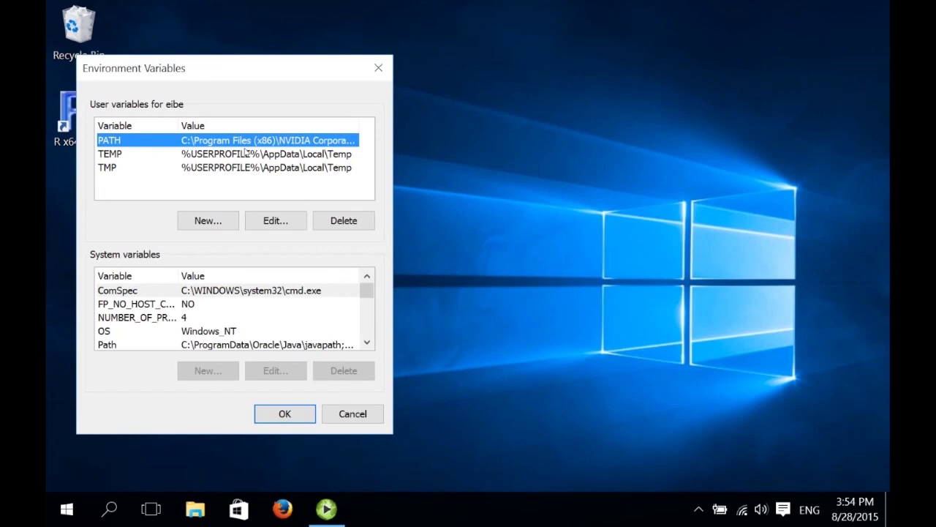
left_click(217, 222)
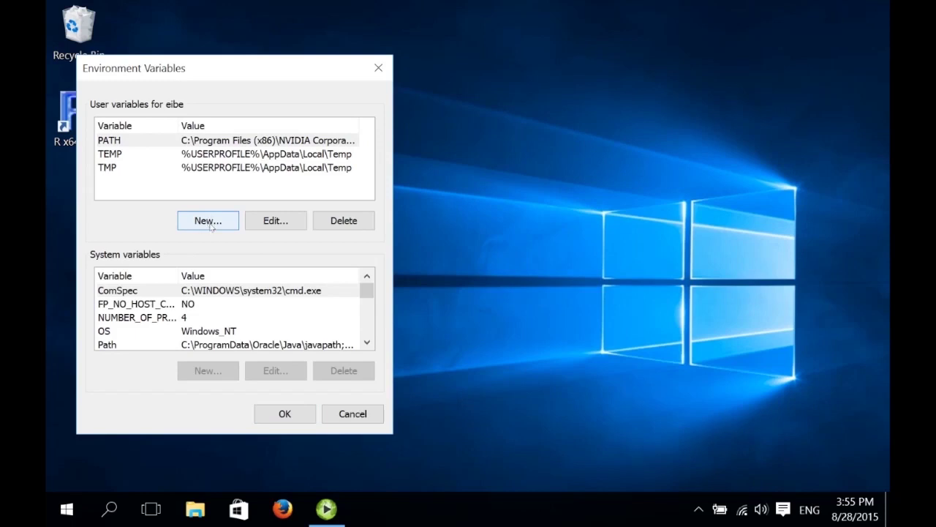
left_click(211, 226)
Name the variable R_HOME and copy C:\Program Files\R\R-3.2.2 from the R shortcut's Target.
type("R")
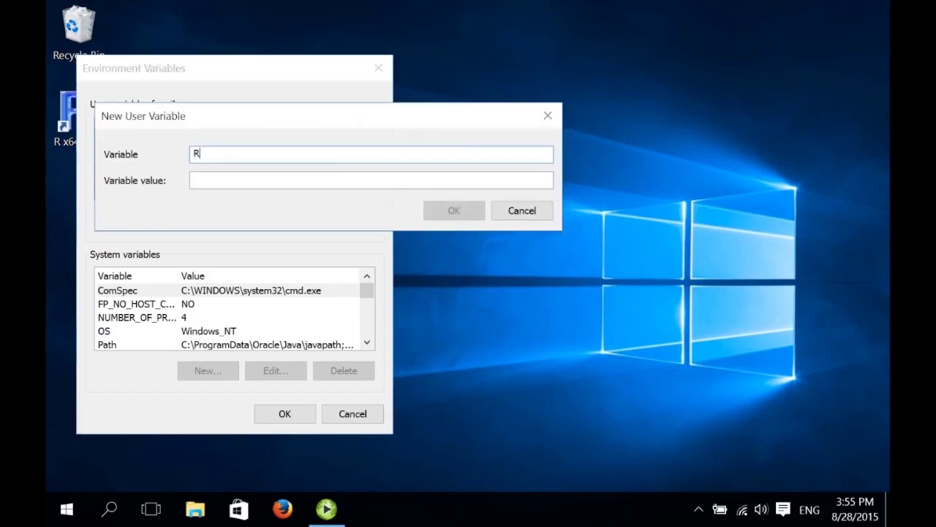
type("_HOME")
key("Tab")
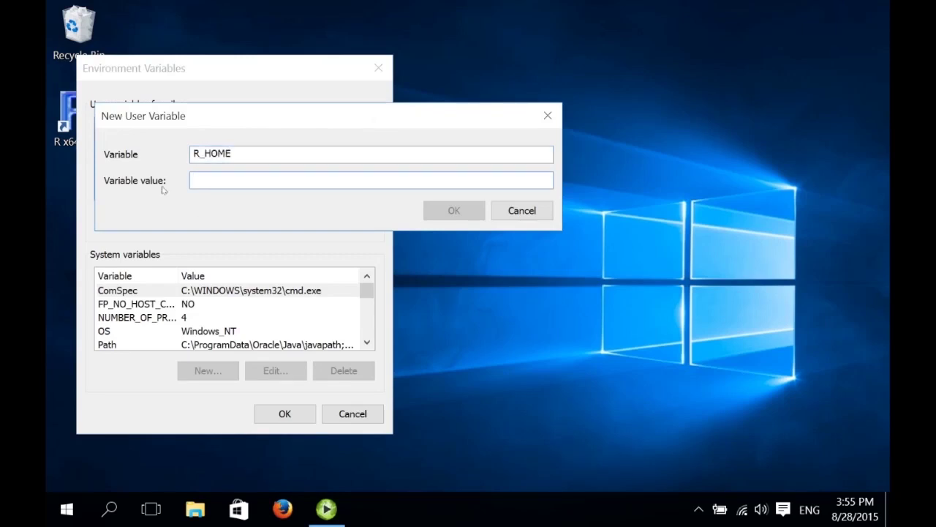
right_click(67, 108)
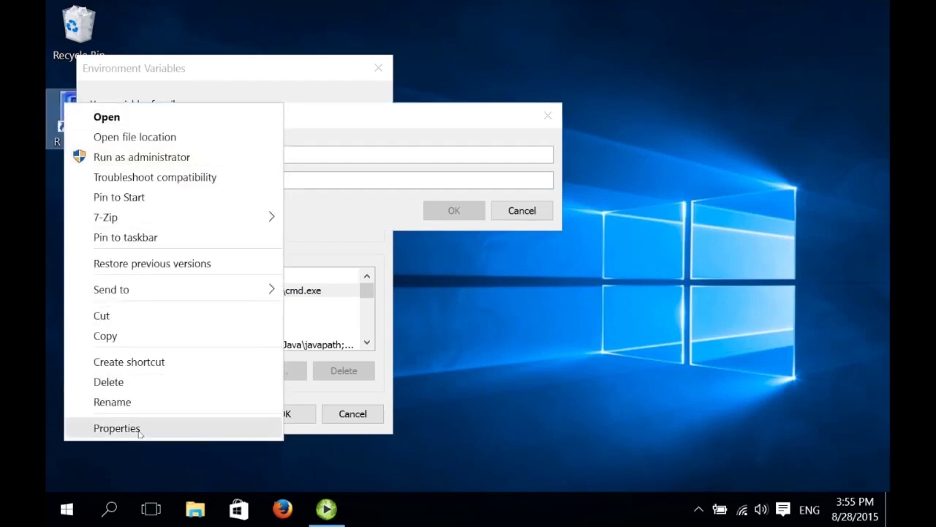
left_click(116, 428)
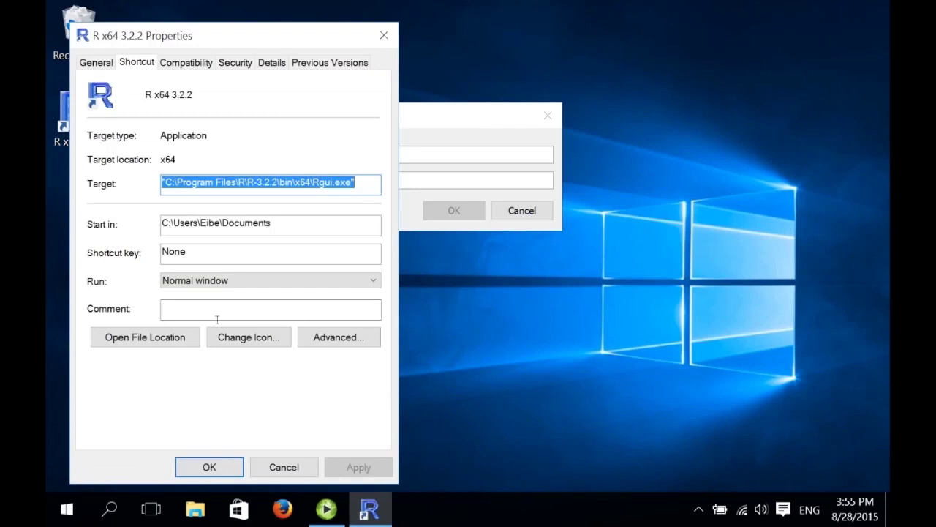
left_click(166, 182)
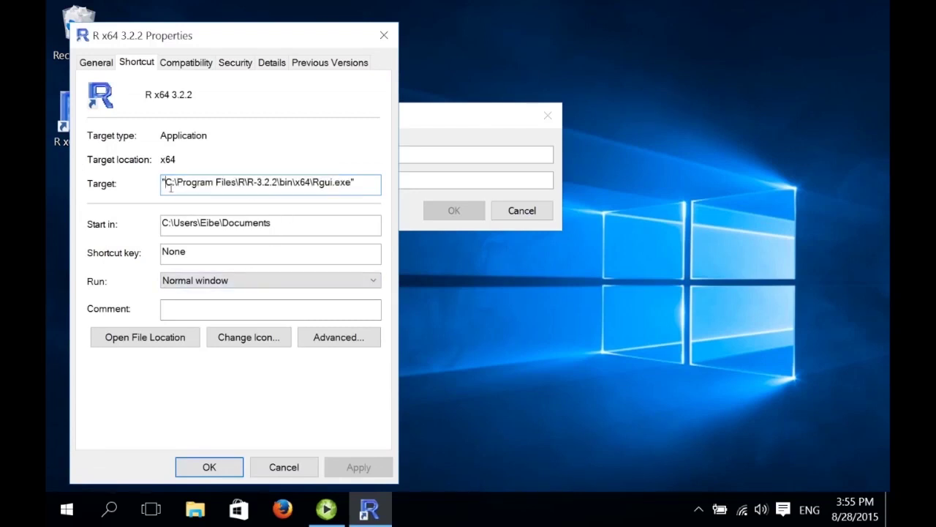
left_click_drag(166, 183, 268, 189)
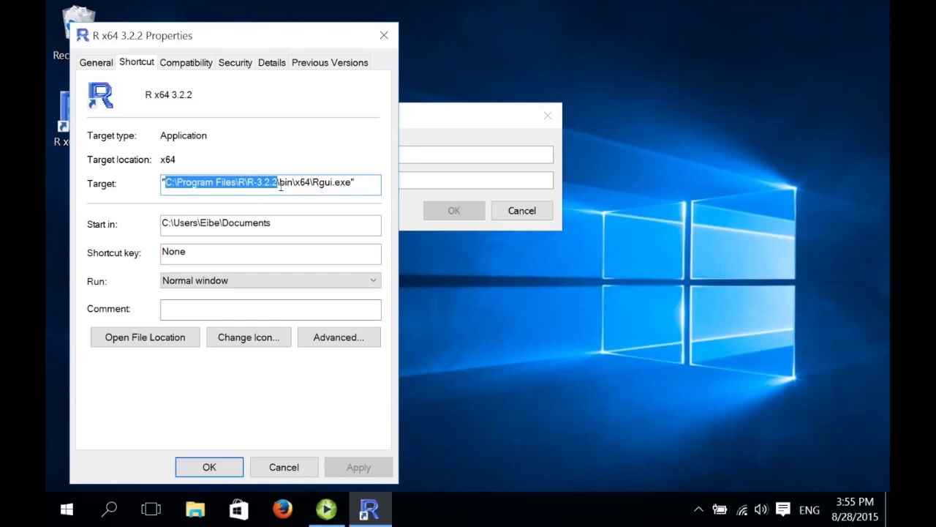
right_click(258, 187)
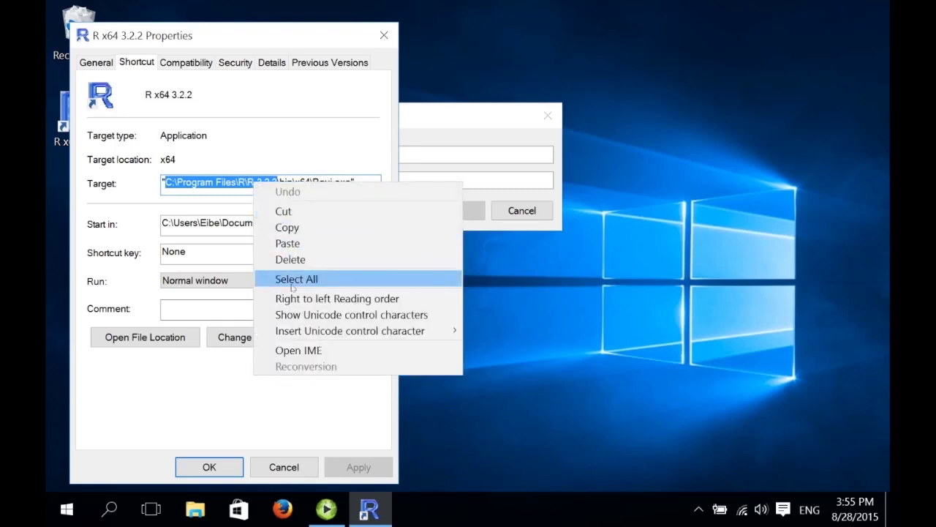
left_click(285, 227)
left_click(209, 466)
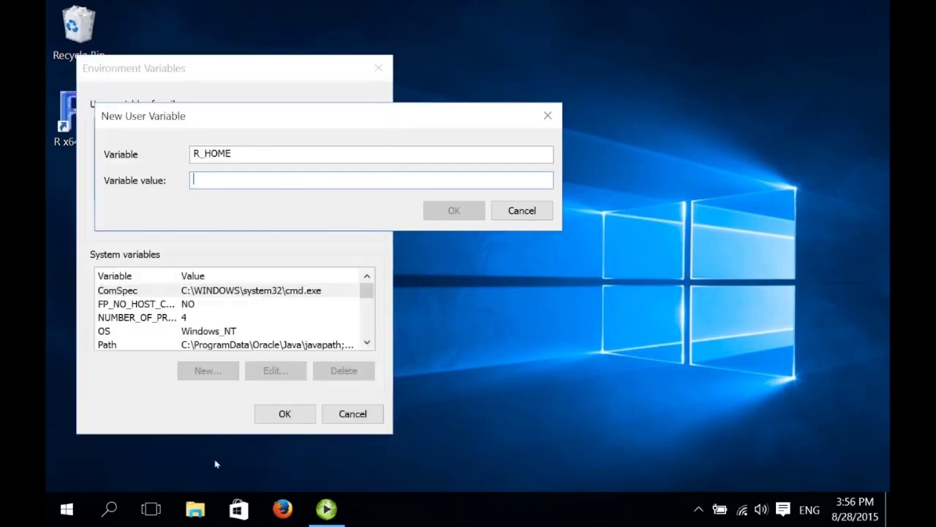
Paste the R install folder path as R_HOME's value and save it.
right_click(255, 185)
left_click(284, 242)
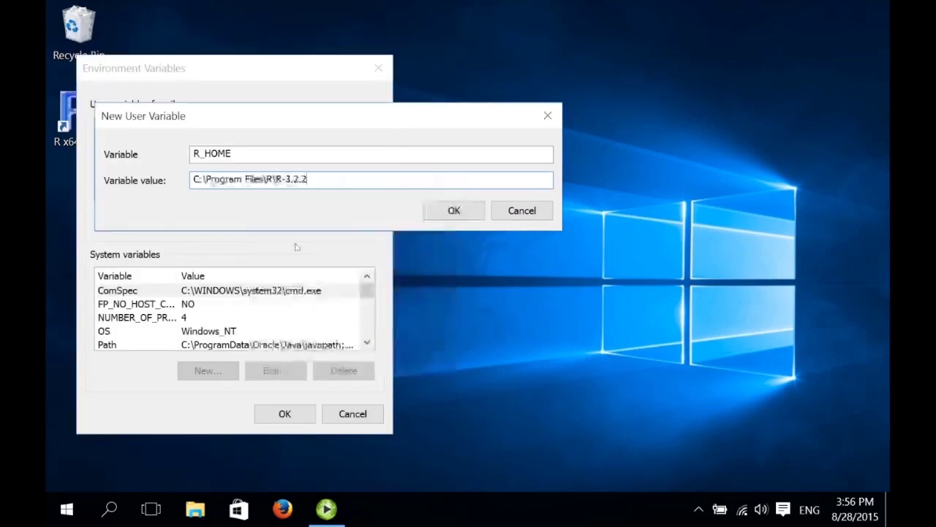
left_click(453, 211)
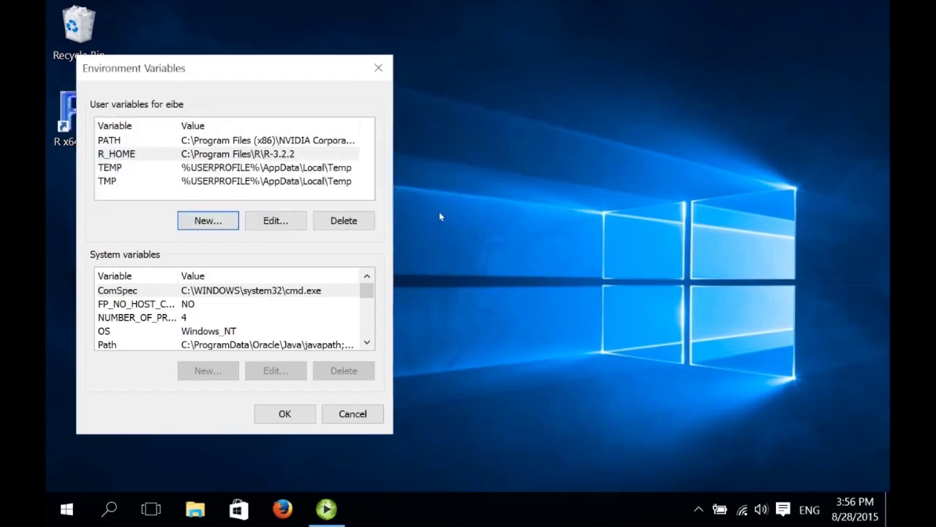
Start a user variable named R_LIBS_USER and open the rJava folder found via Windows search.
left_click(208, 221)
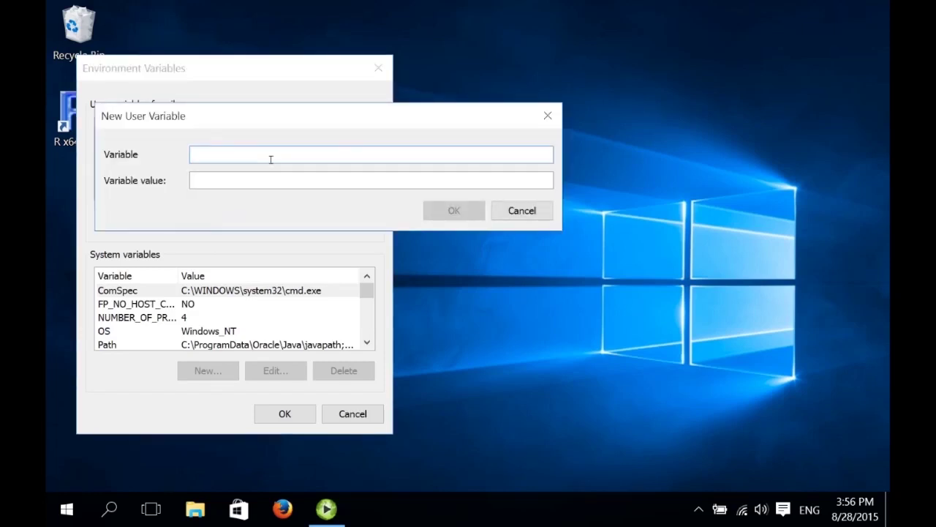
type("R_LIBS_USER")
left_click(110, 507)
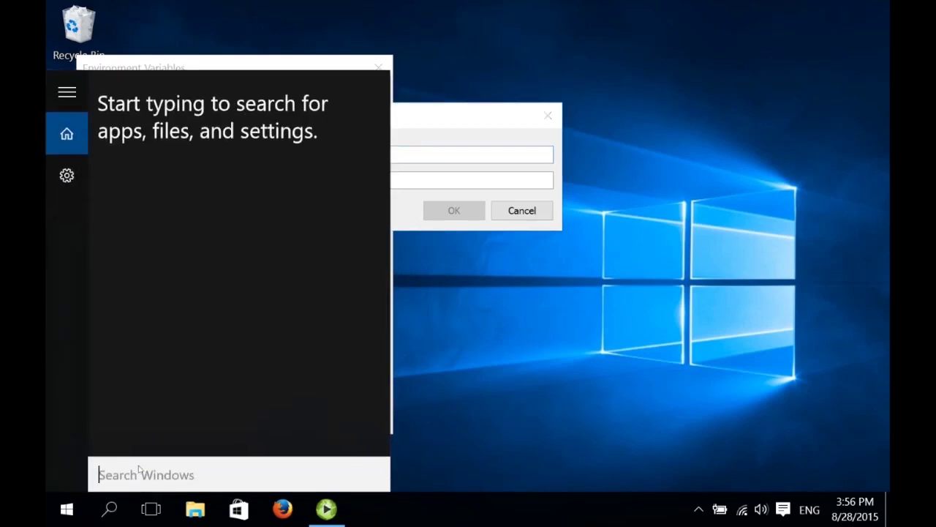
type("r")
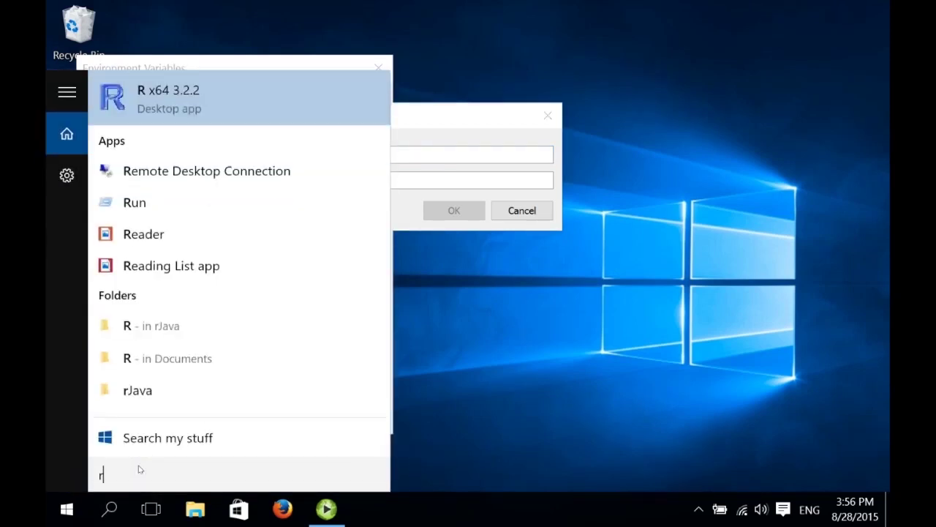
type("Java")
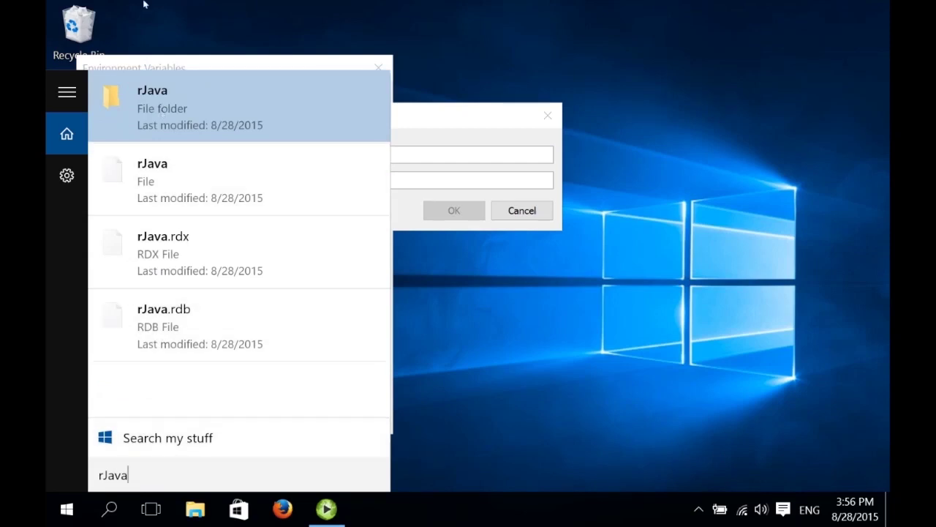
left_click(143, 92)
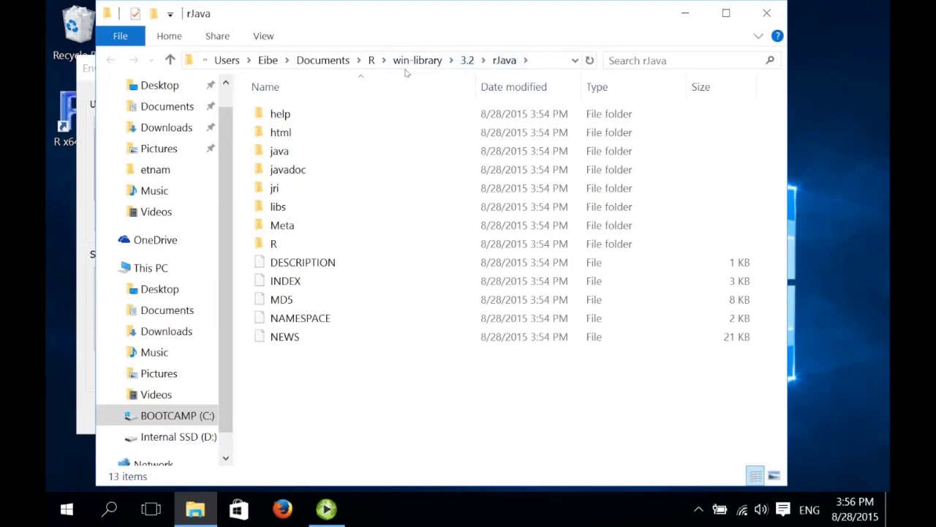
Copy the win-library\3.2 folder address as text and return to the R_LIBS_USER dialog.
left_click(468, 62)
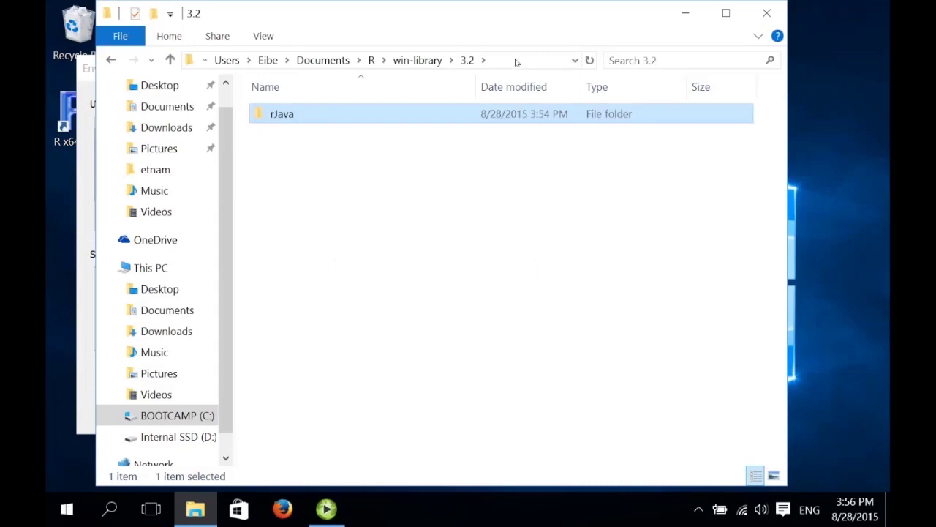
right_click(516, 62)
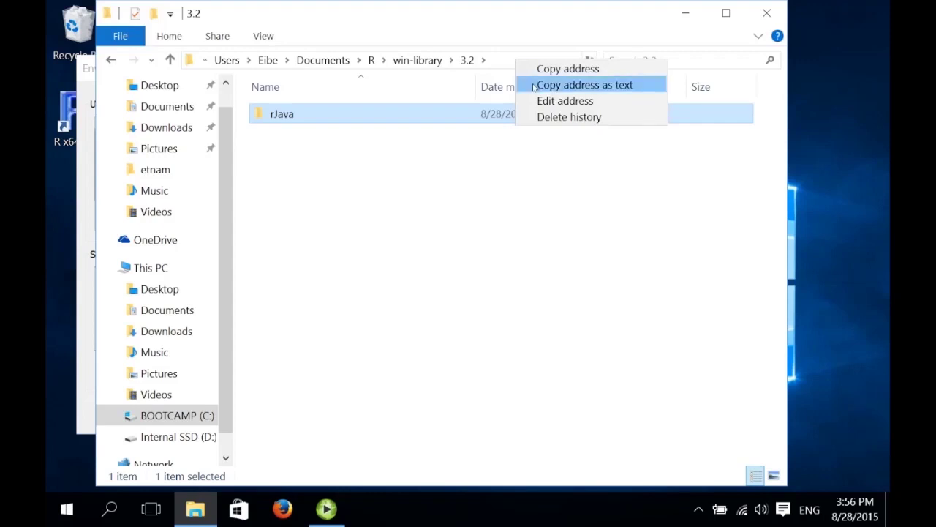
left_click(534, 85)
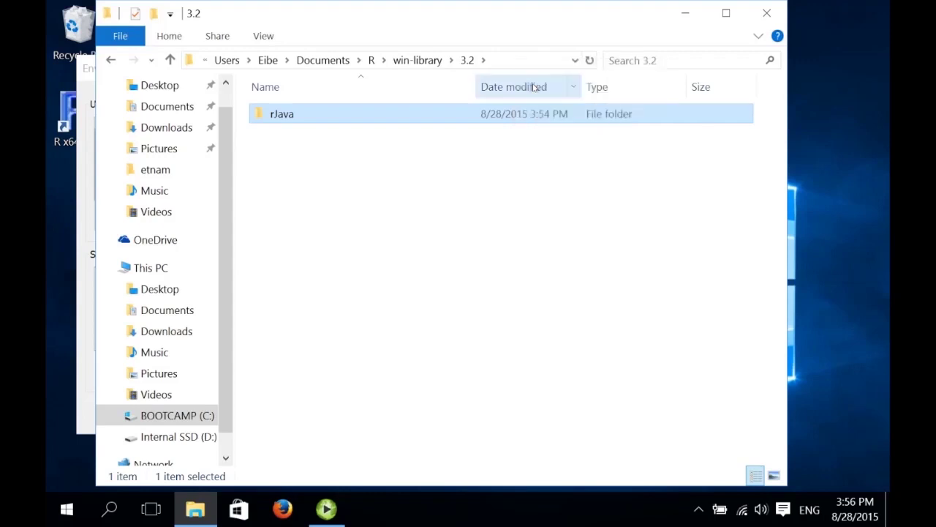
left_click(82, 147)
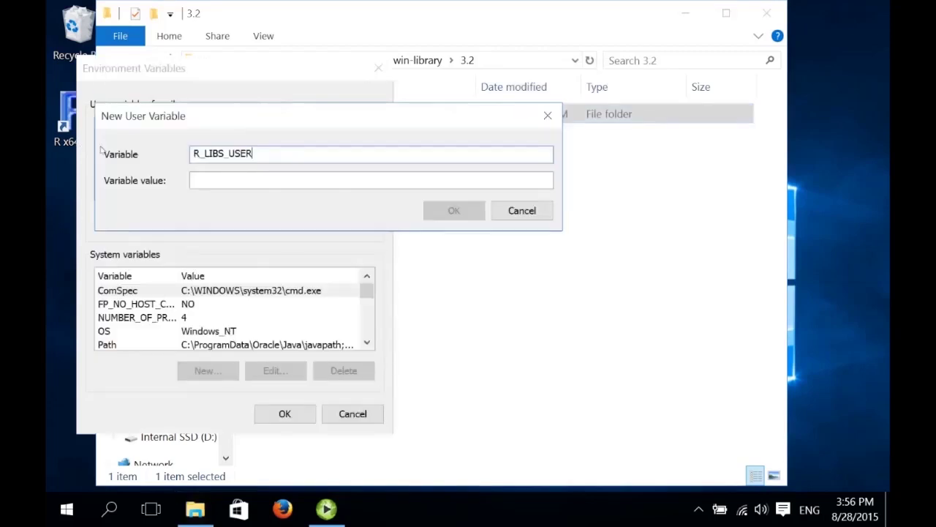
Paste the Documents\R\win-library\3.2 path as R_LIBS_USER's value and save the variable.
left_click(222, 184)
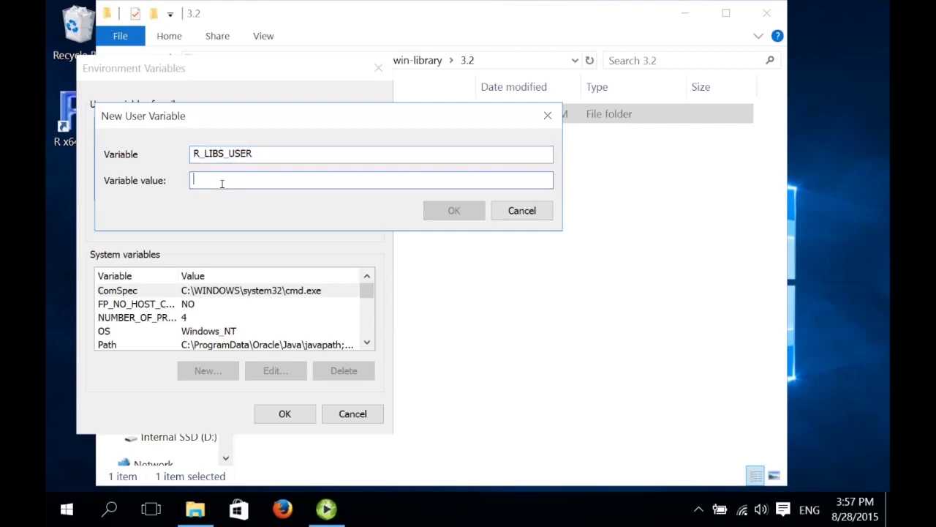
right_click(216, 182)
left_click(248, 245)
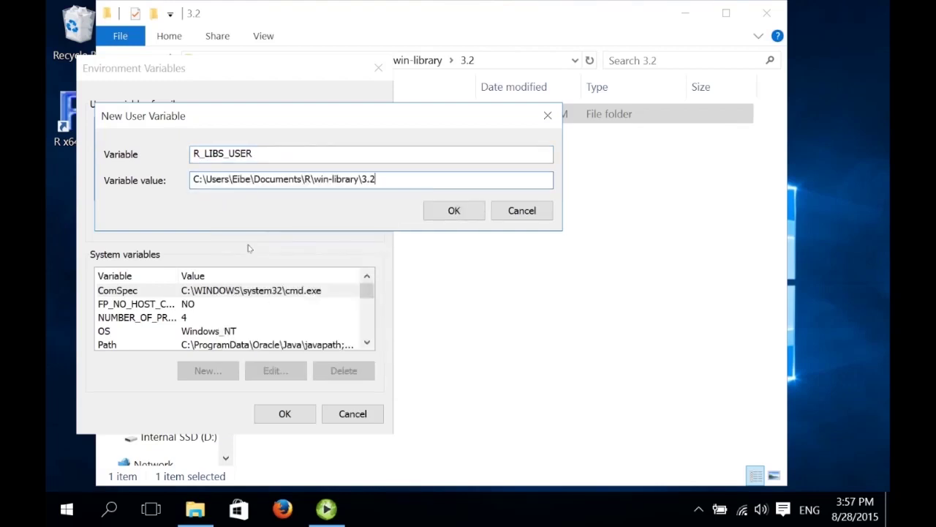
left_click(474, 211)
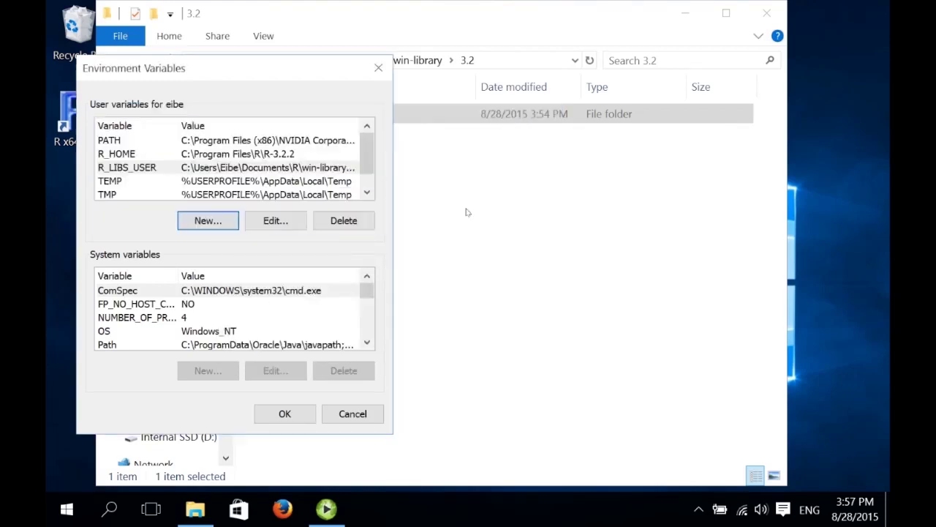
left_click(316, 140)
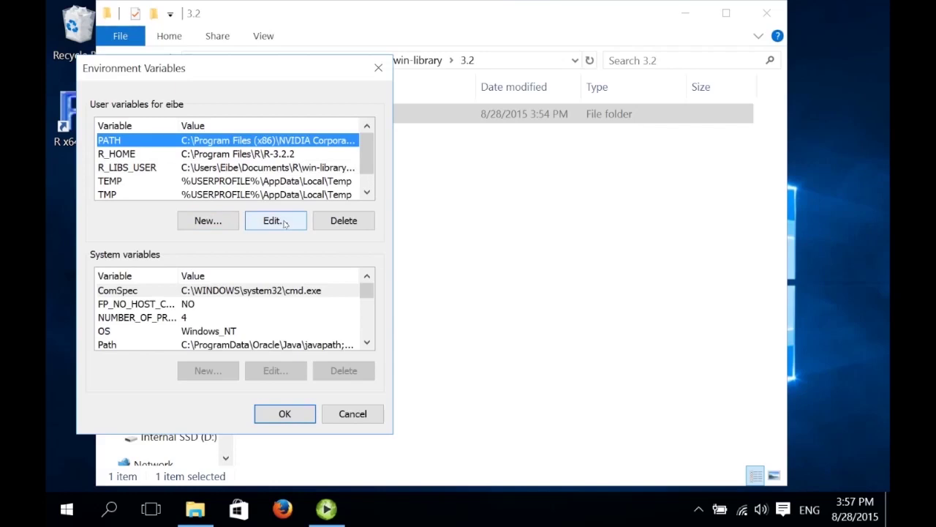
Add ';' to the end of the user PATH value and copy the R bin\x64 path from the shortcut.
left_click(275, 221)
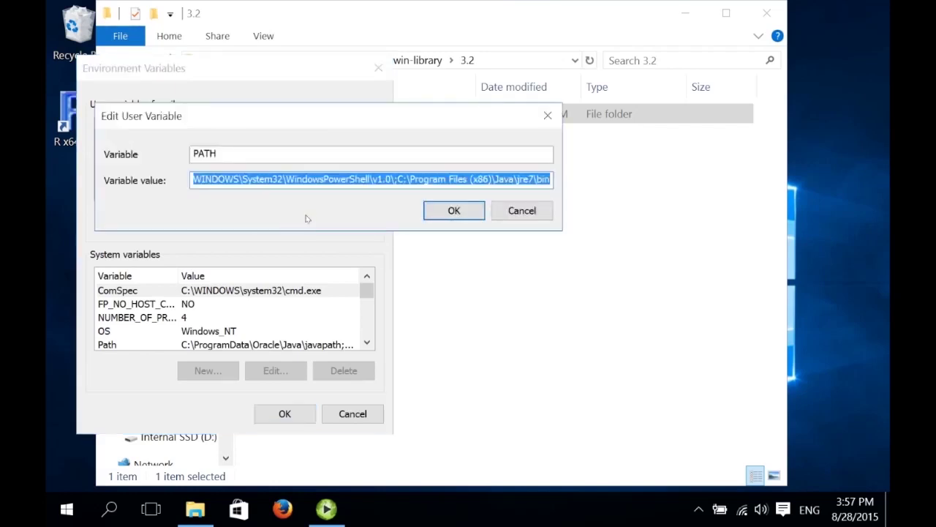
left_click(553, 183)
type(";")
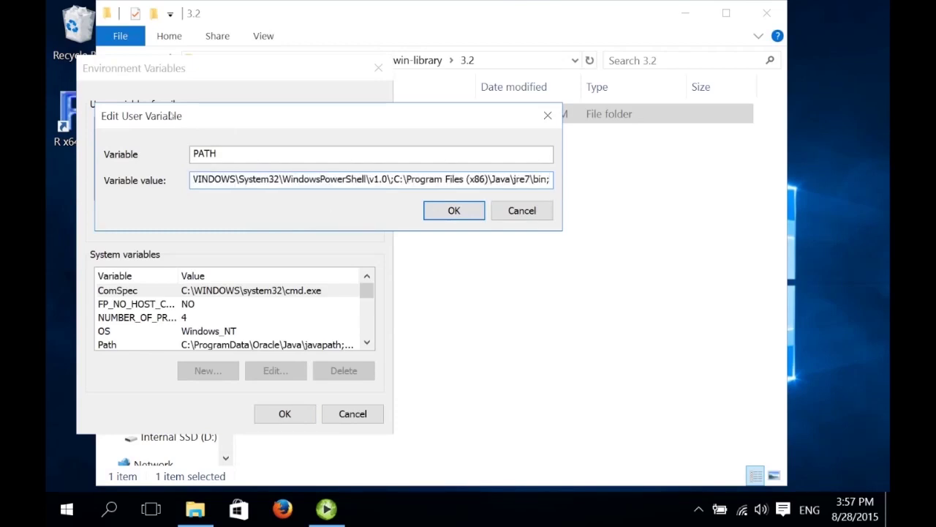
right_click(62, 110)
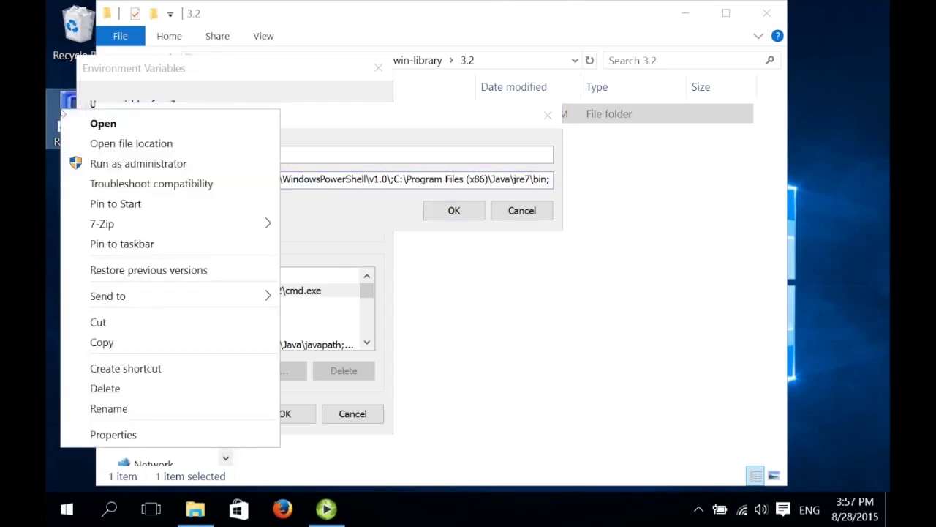
left_click(169, 435)
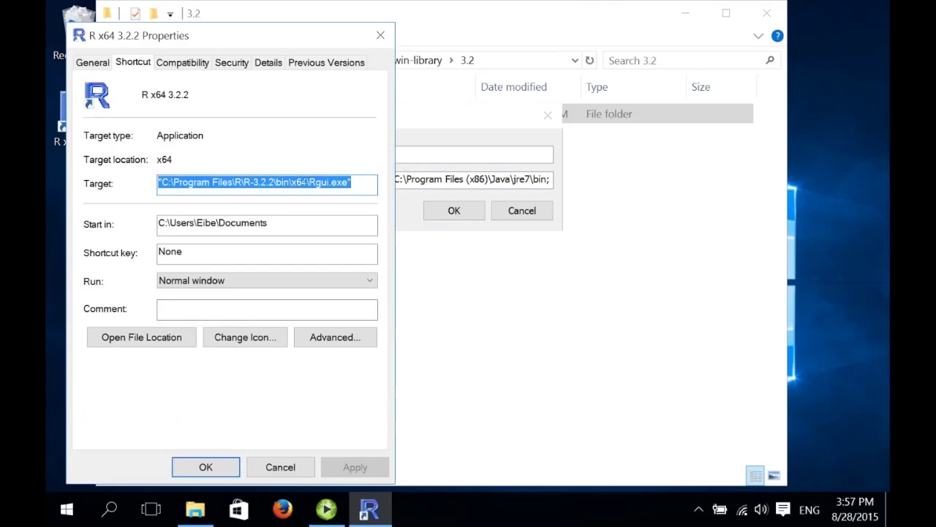
left_click(309, 182)
left_click_drag(309, 182, 161, 187)
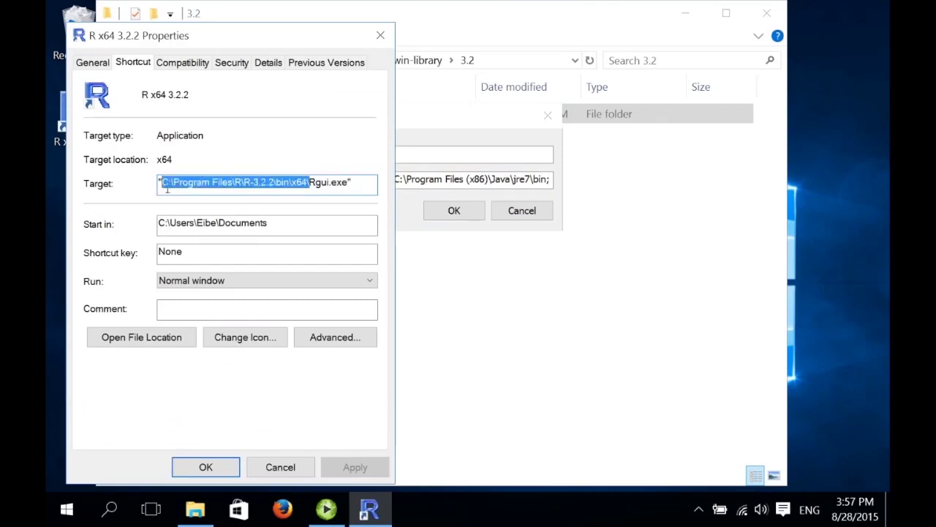
right_click(186, 187)
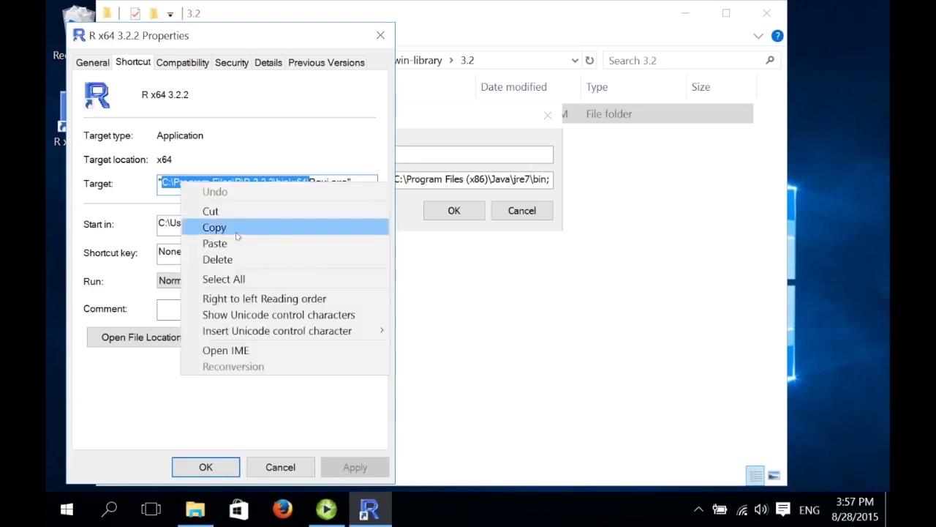
left_click(235, 227)
left_click(231, 466)
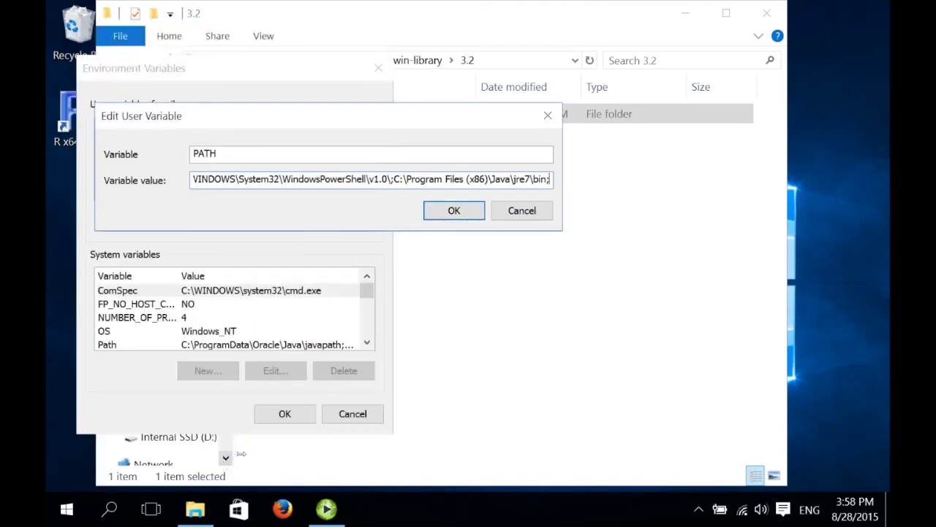
Paste C:\Program Files\R\R-3.2.2\bin\x64\ onto the end of PATH and confirm.
right_click(555, 179)
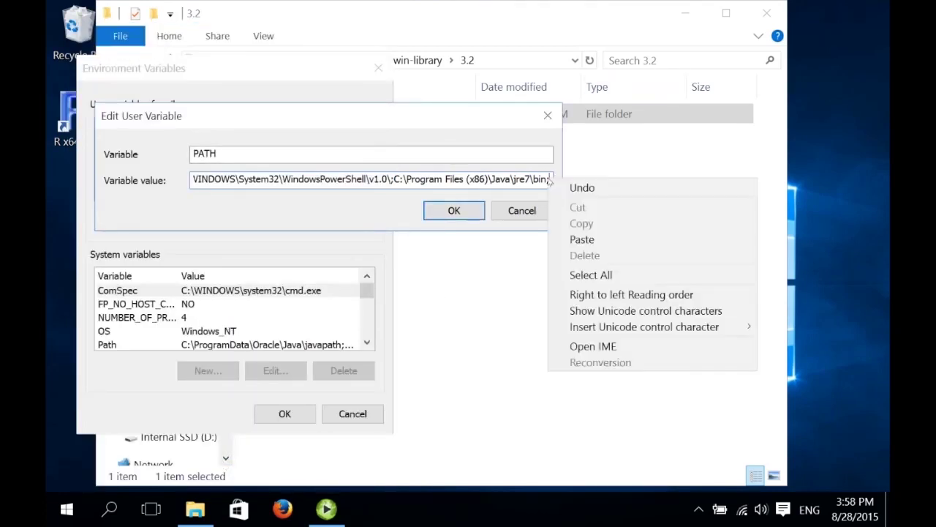
left_click(570, 239)
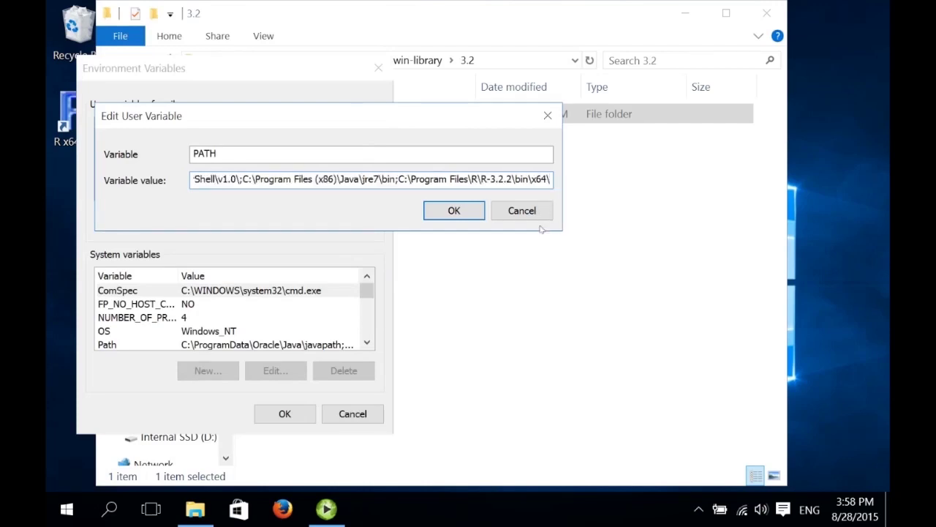
left_click(454, 210)
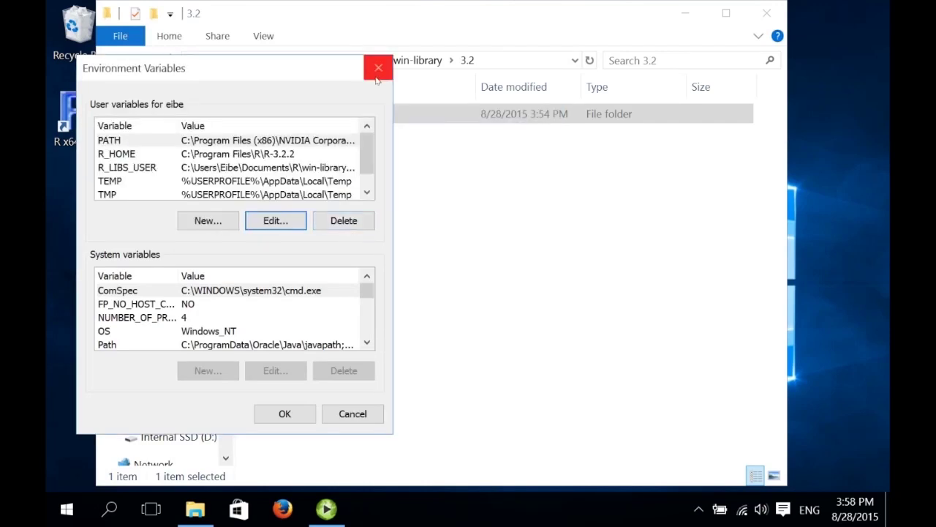
Save the new environment variables, close File Explorer and launch Weka from Windows search.
left_click(284, 416)
left_click(767, 13)
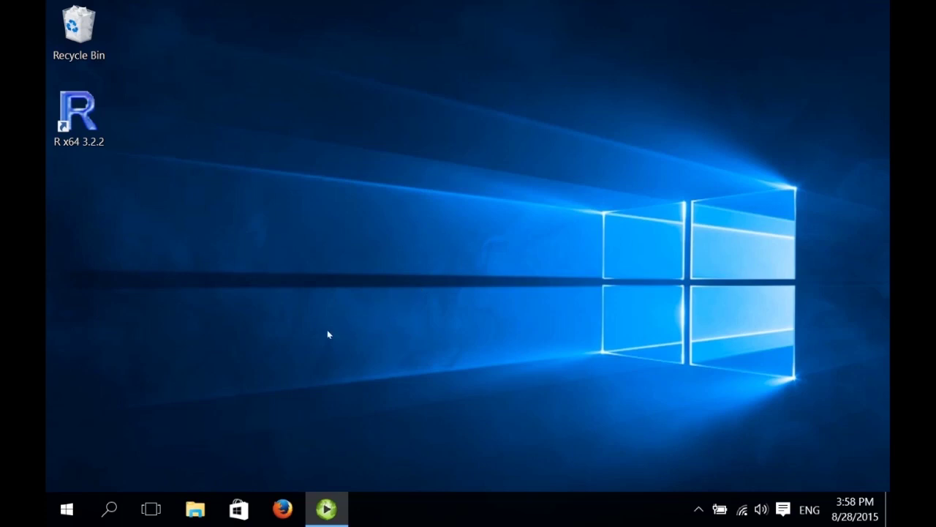
left_click(109, 508)
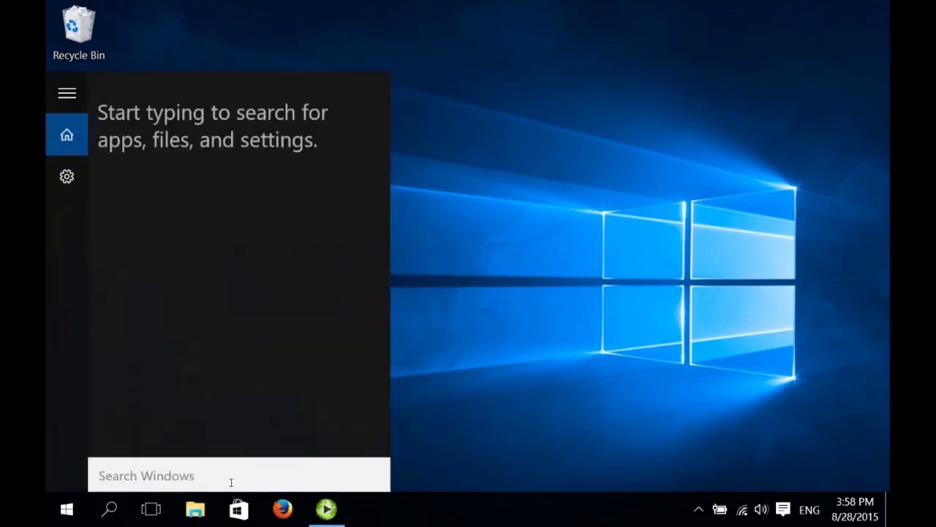
type("weka")
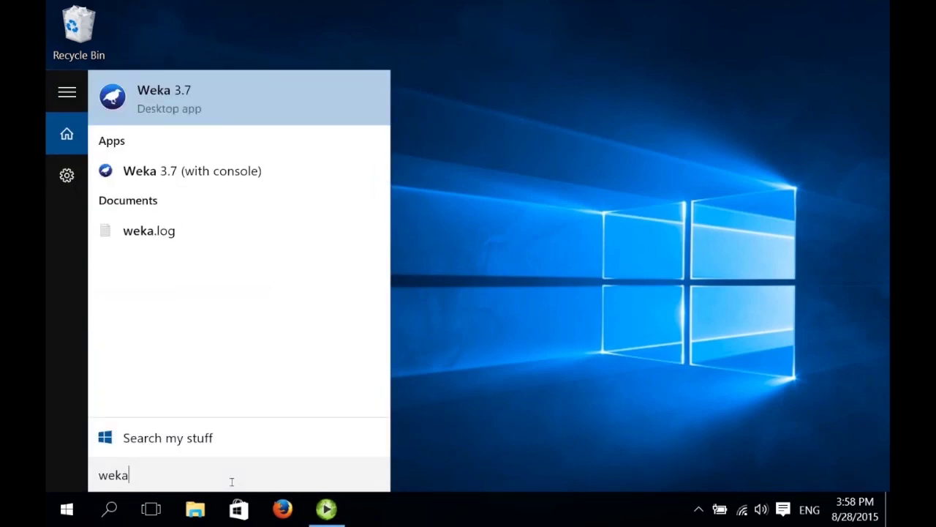
key("Return")
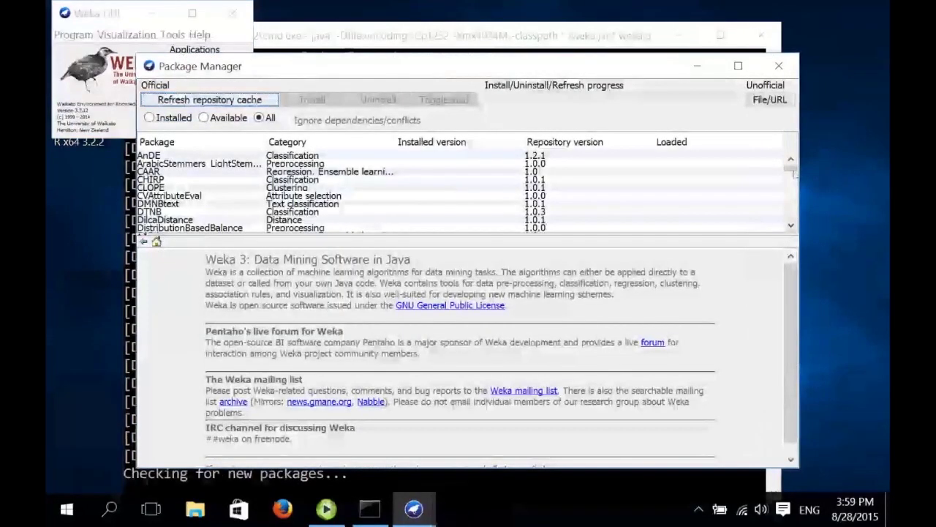
Install the RPlugin 1.1.8 package, accepting the prompts, then close the package manager.
left_click_drag(789, 167, 786, 179)
left_click(291, 189)
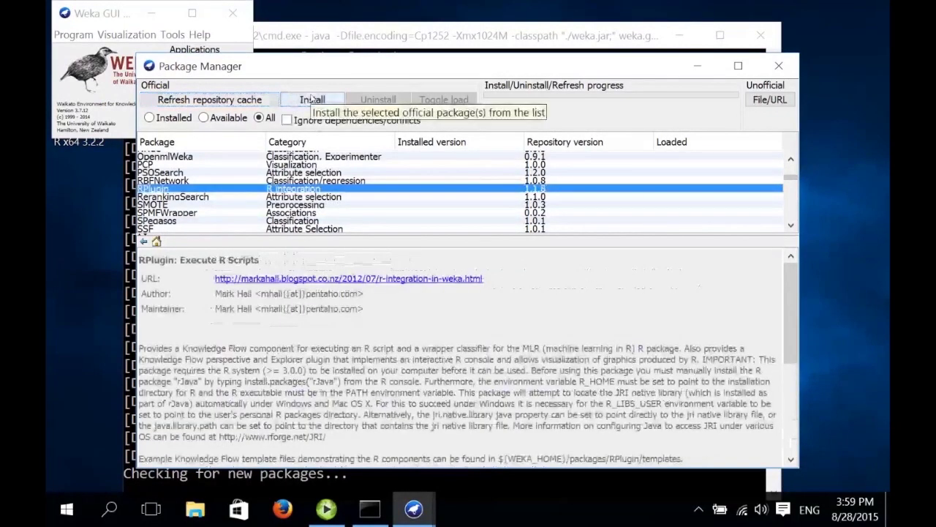
left_click(314, 99)
left_click(425, 337)
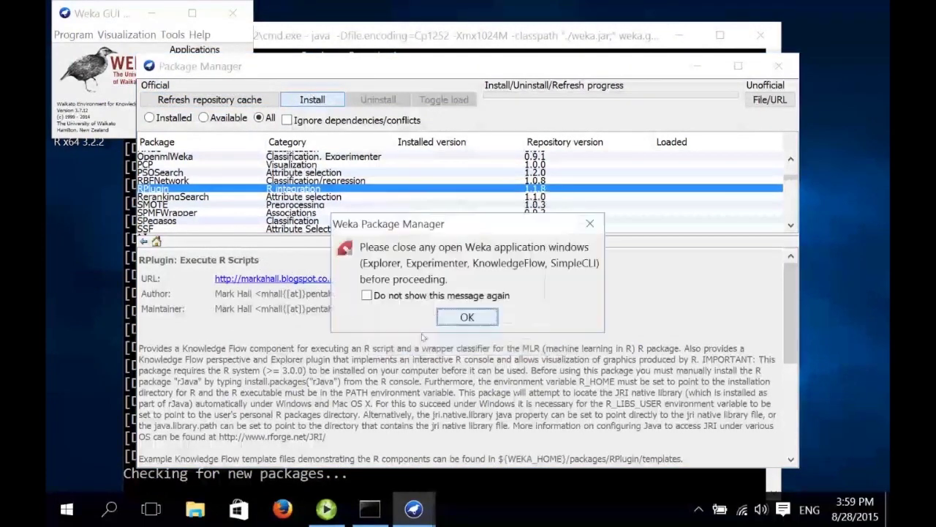
left_click(456, 316)
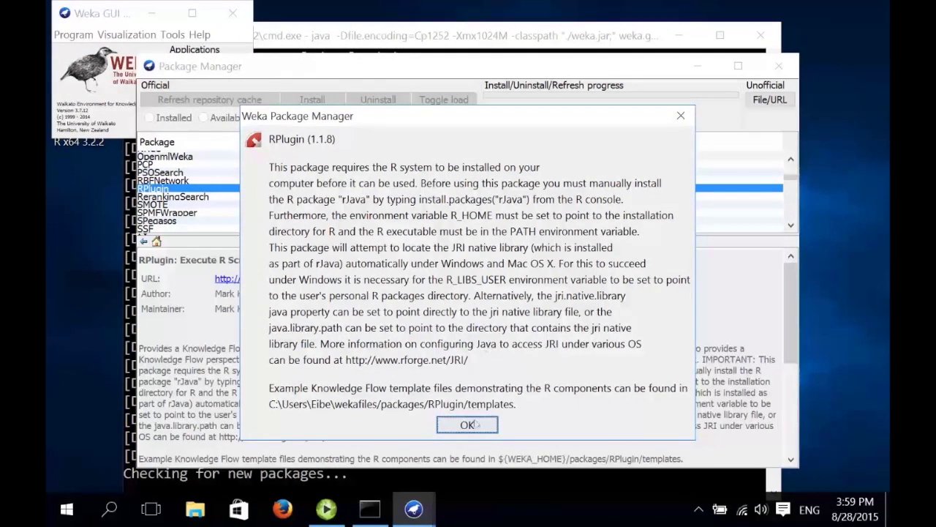
left_click(468, 424)
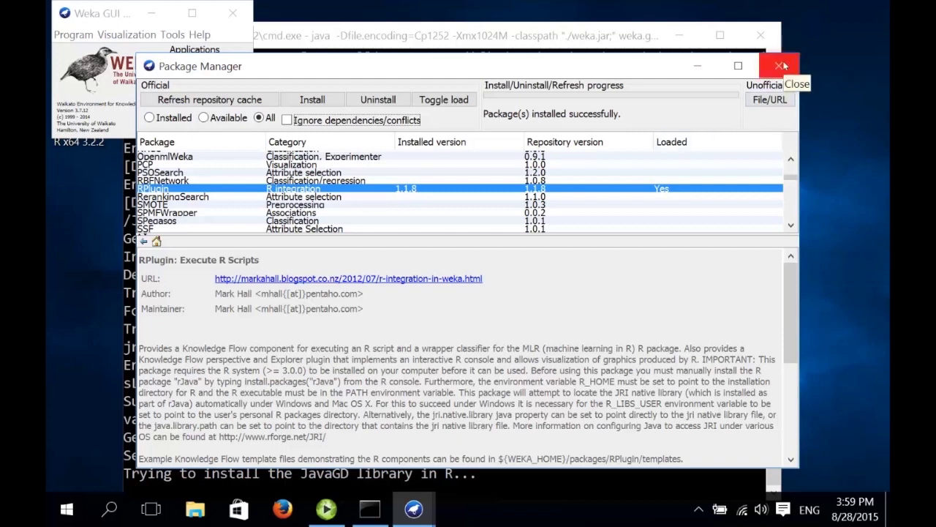
left_click(783, 60)
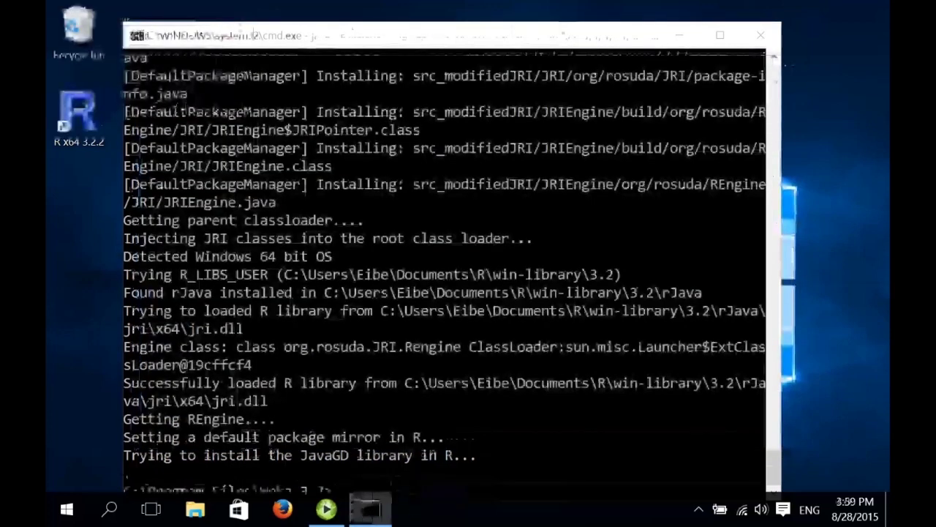
Relaunch 'Weka 3.7 (with console)', dismiss the notice, and open a maximized Explorer window.
left_click(113, 511)
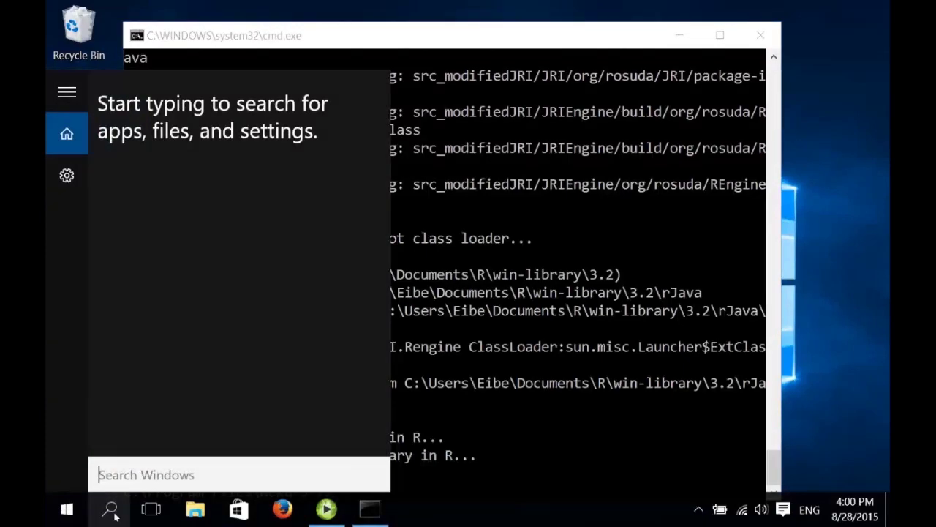
type("weka")
key("Down")
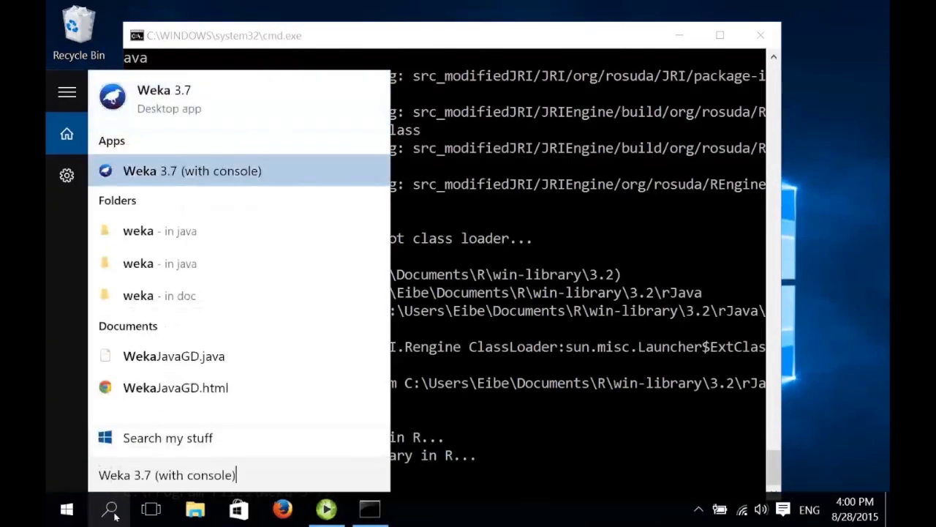
key("Return")
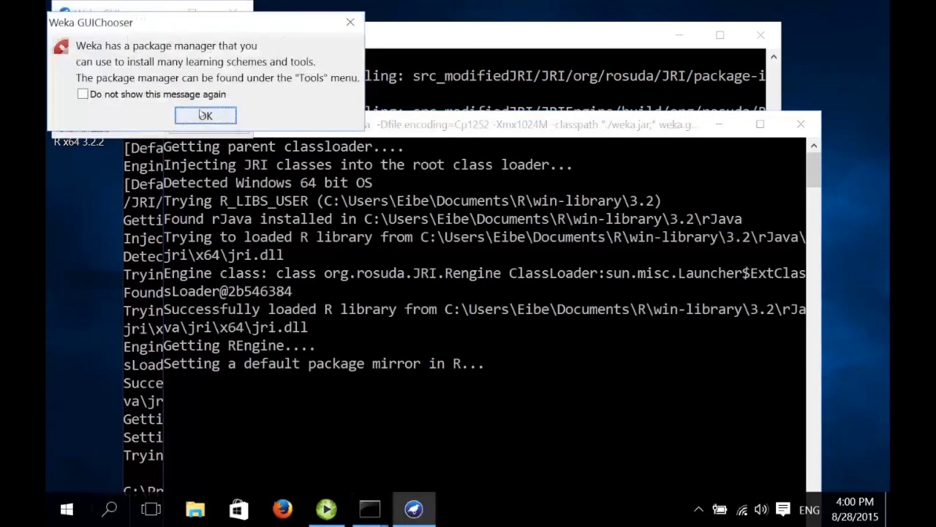
left_click(204, 116)
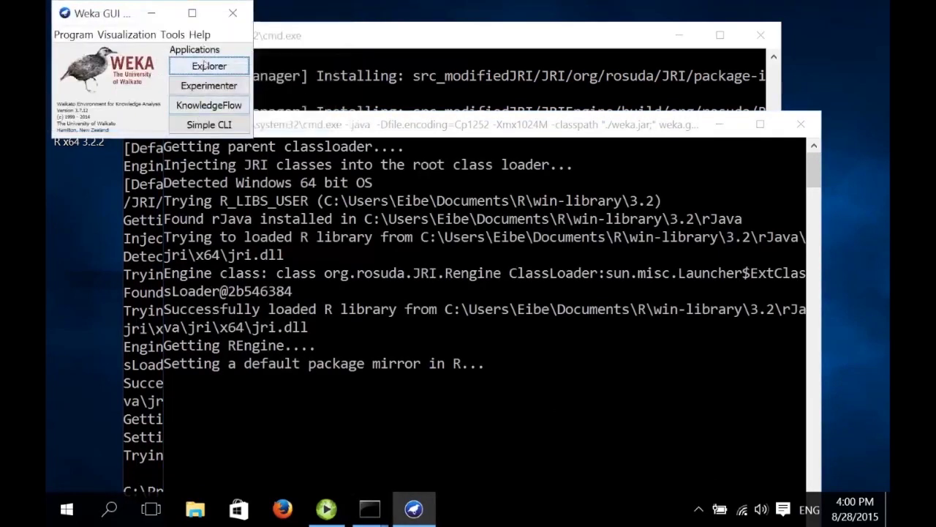
left_click(206, 66)
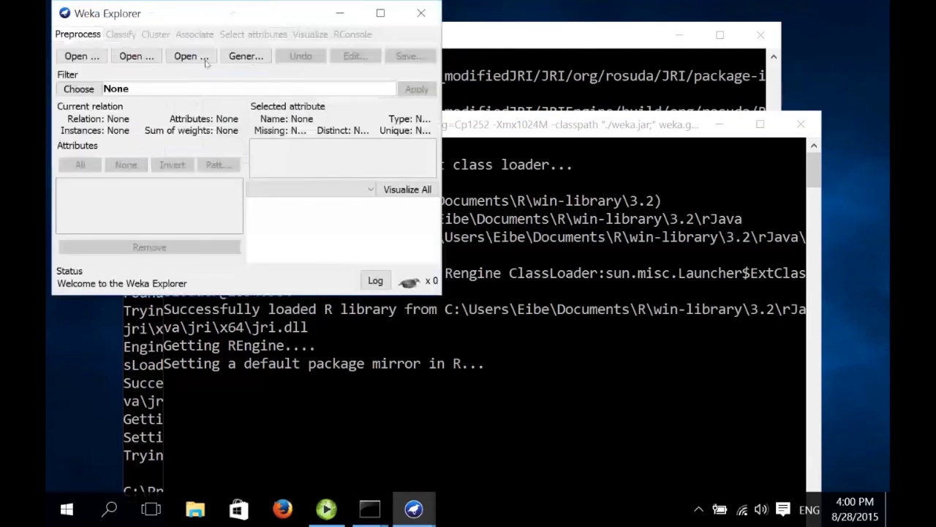
key("super+Up")
Open iris.arff from C:\Program Files\Weka-3-7\data in the Explorer.
left_click(89, 50)
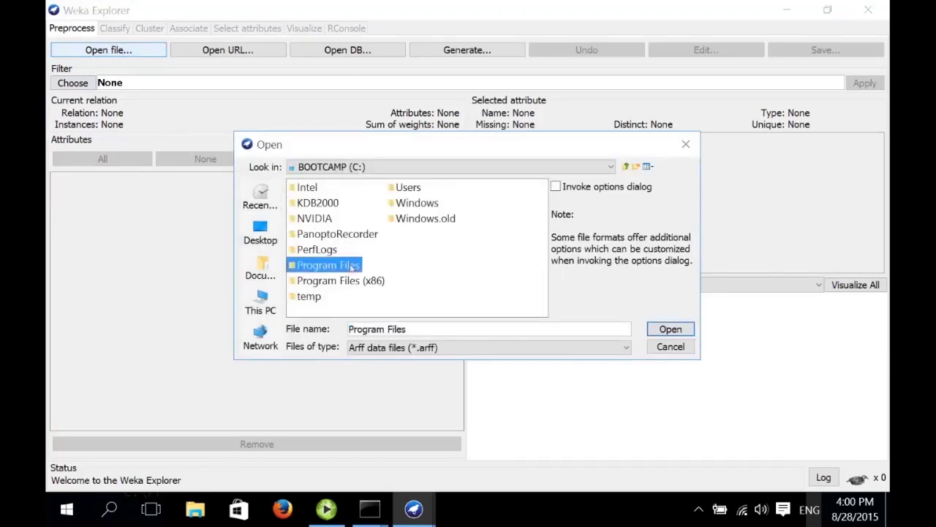
double_click(352, 265)
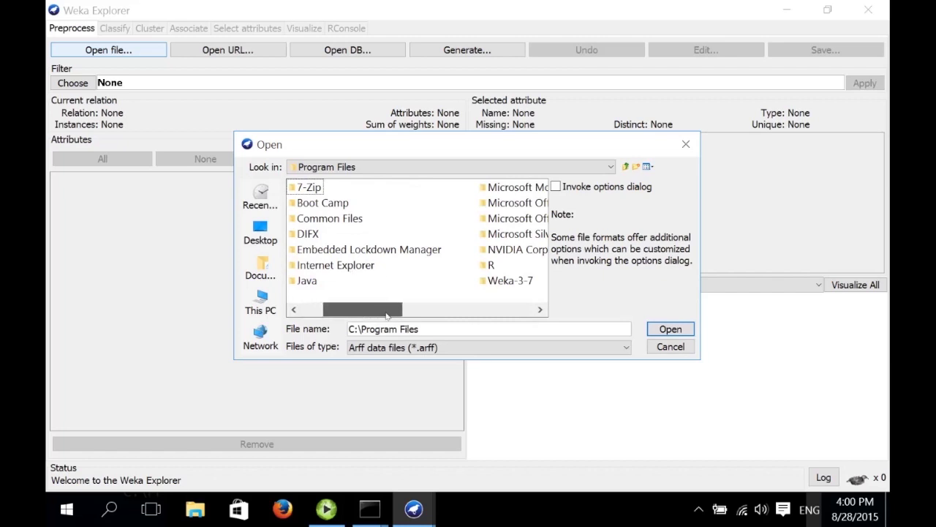
left_click(498, 283)
double_click(409, 285)
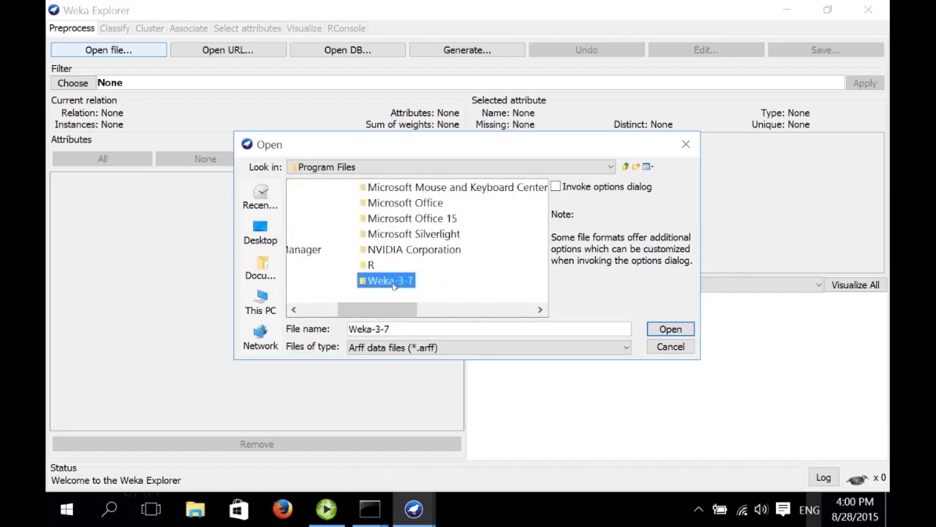
double_click(307, 203)
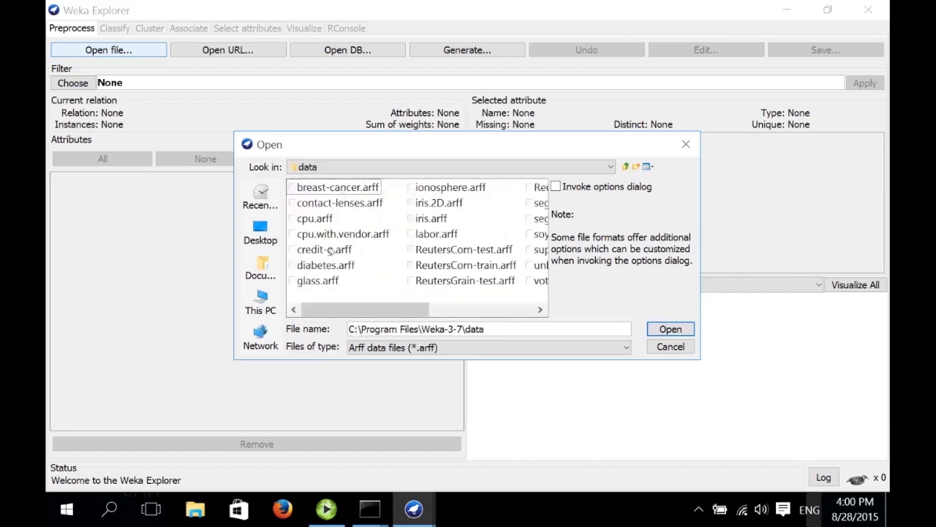
left_click(300, 265)
left_click(439, 218)
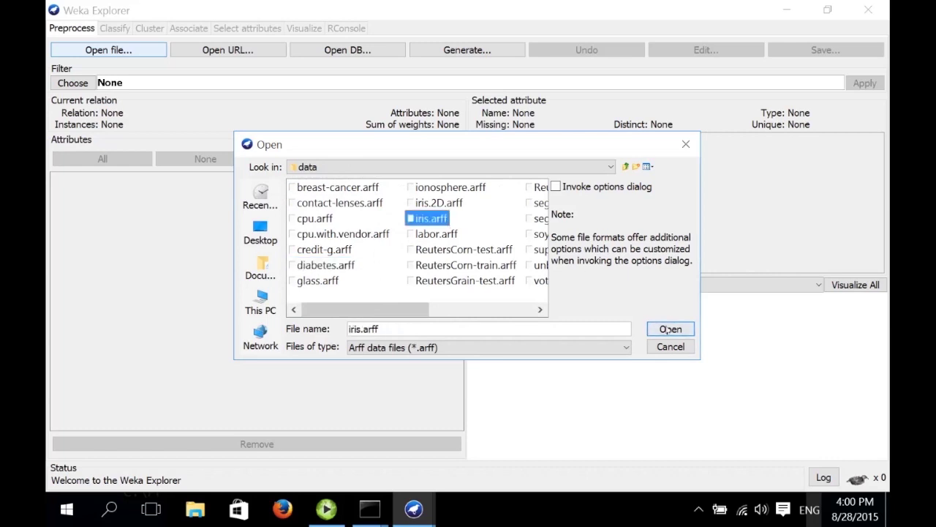
left_click(670, 329)
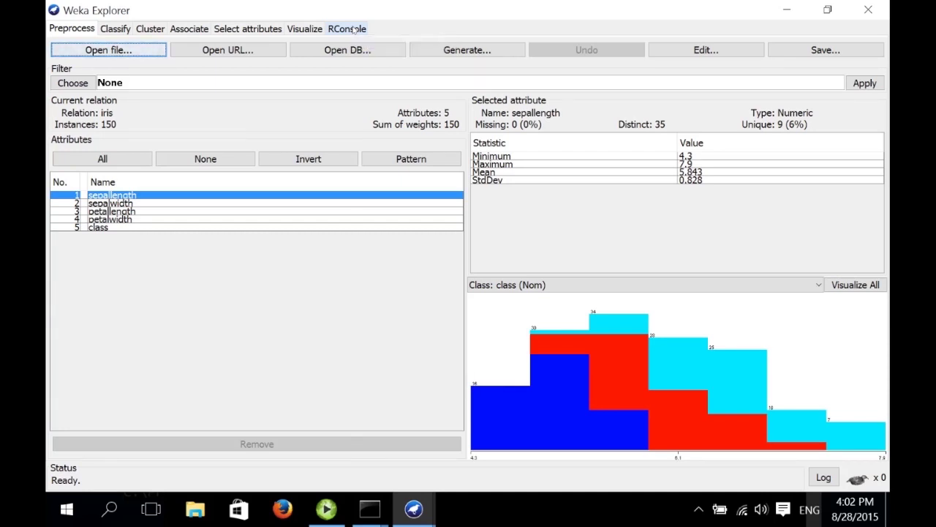
Run plot(rdata) in the RConsole tab to draw the iris scatterplot matrix.
left_click(349, 29)
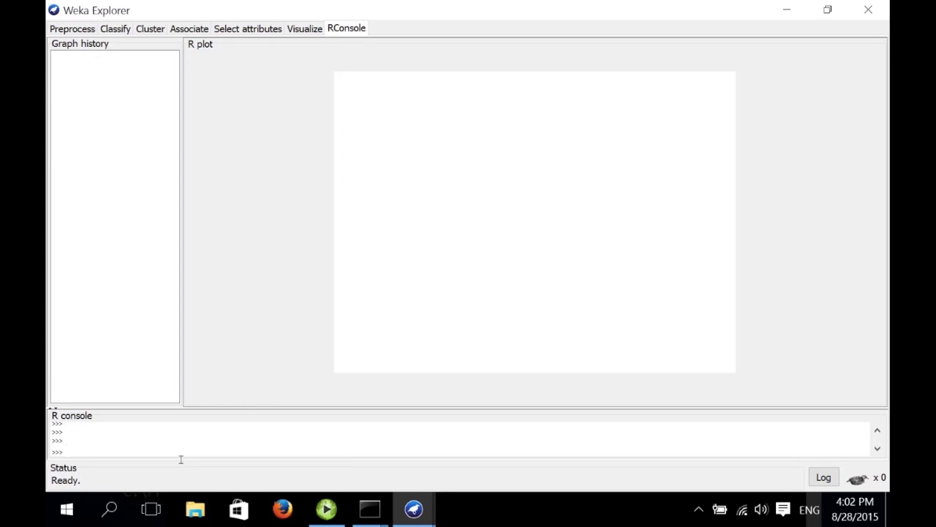
type("lot(rdata)")
key("Return")
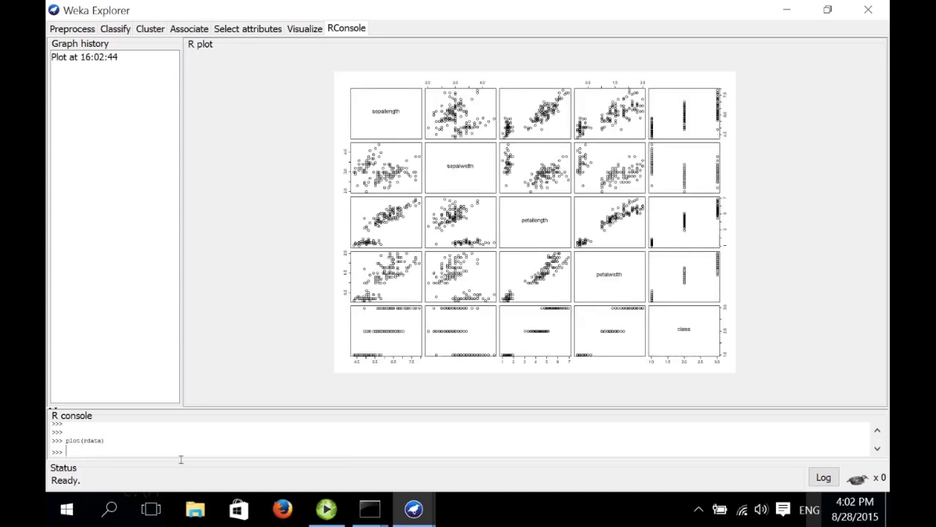